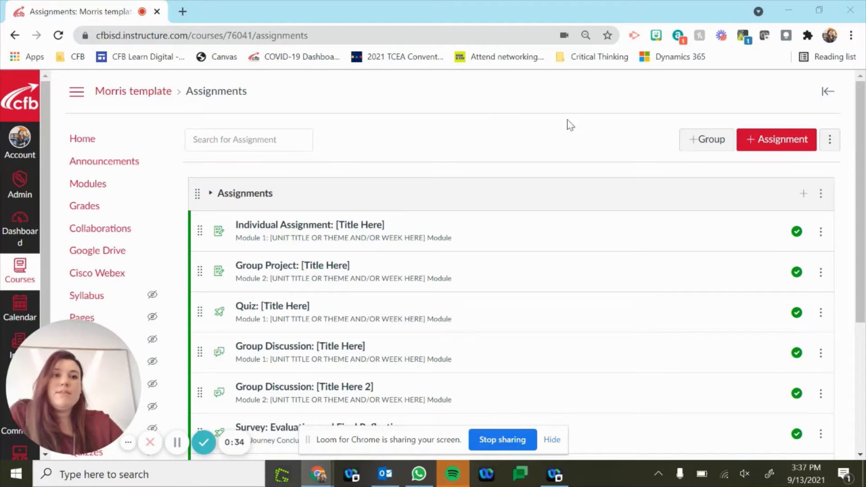
Create a new assignment named "[Practice] Spheres of the Earth Vocabulary".
left_click(793, 151)
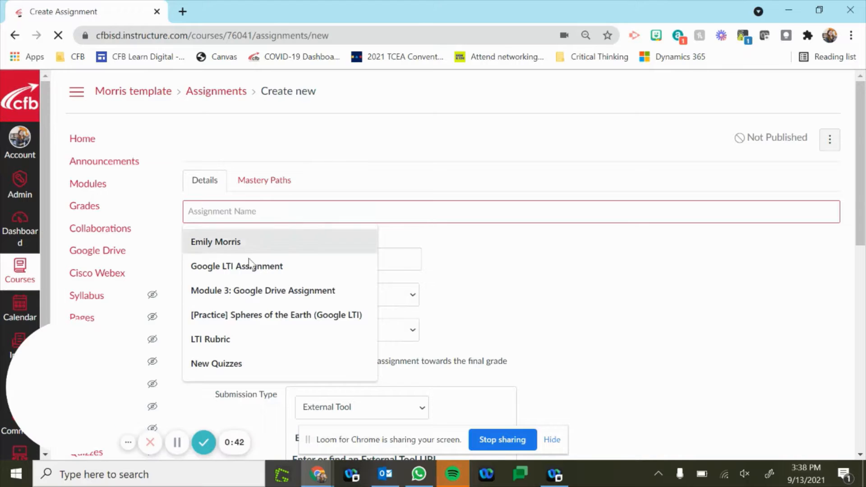
left_click(267, 316)
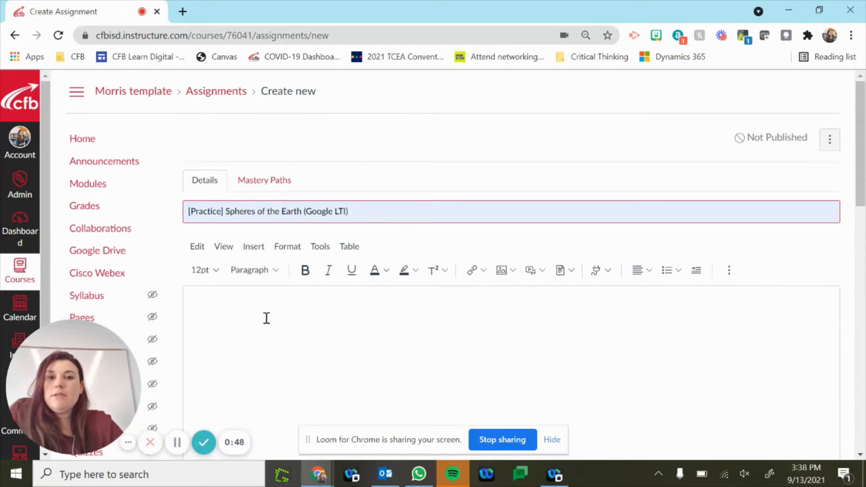
key("BackSpace")
key("BackSpace")
key("BackSpace")
key("BackSpace")
key("BackSpace")
key("BackSpace")
key("BackSpace")
key("BackSpace")
key("BackSpace")
key("BackSpace")
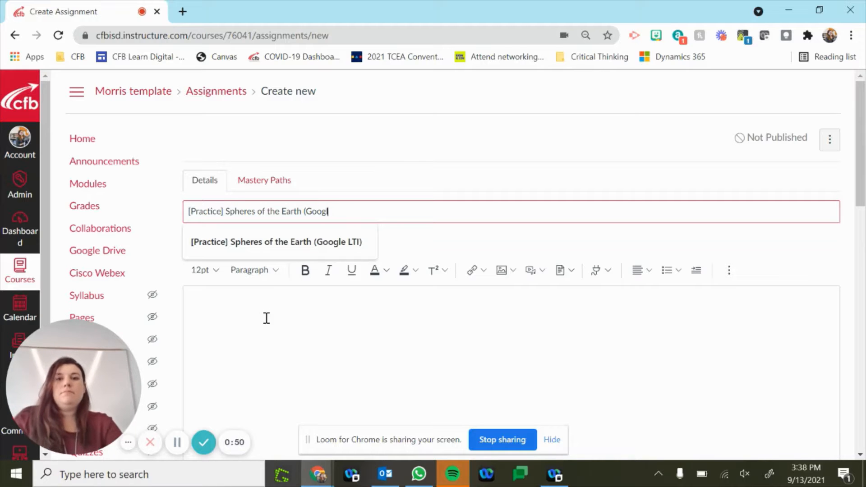
key("BackSpace")
key("BackSpace")
type("Voca")
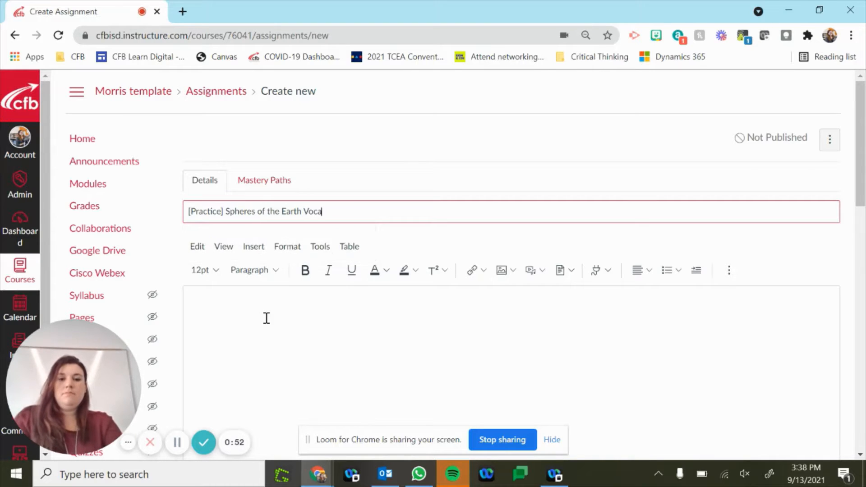
type("bulary")
key("Tab")
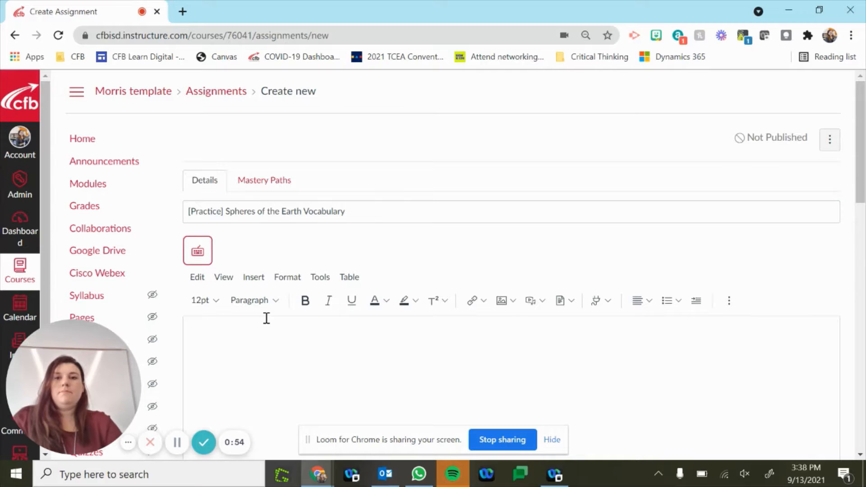
Enter "Instructions" as the assignment's description text.
left_click(236, 356)
scroll(236, 356, "down", 2)
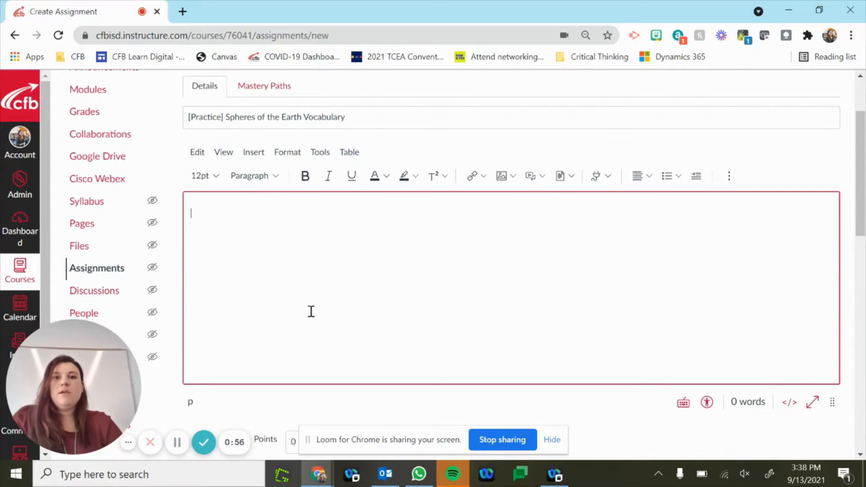
type("Inst")
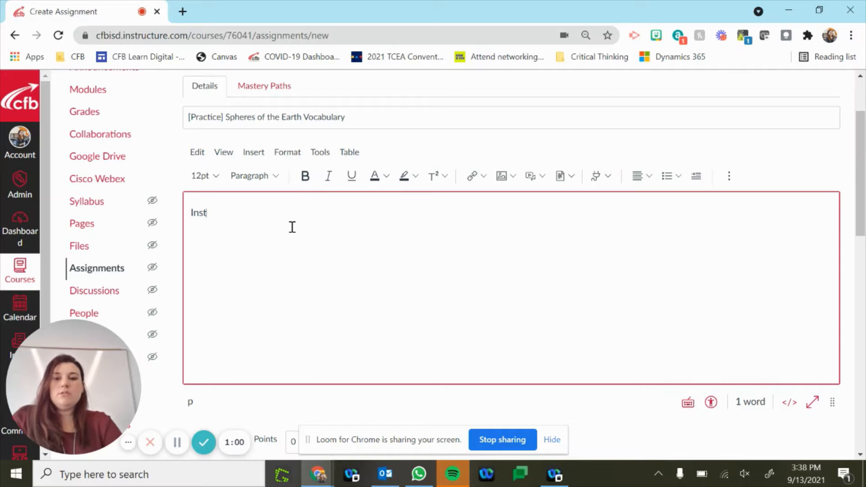
type("ructions")
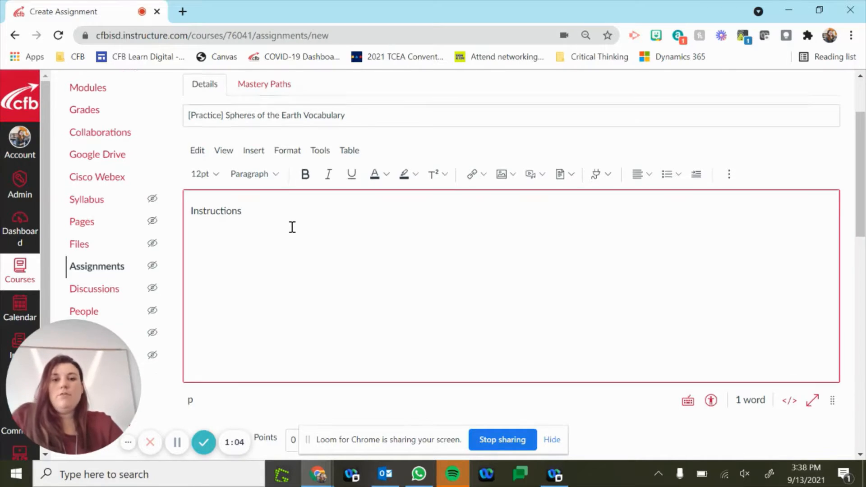
Set the assignment's submission type to External Tool.
scroll(293, 227, "down", 6)
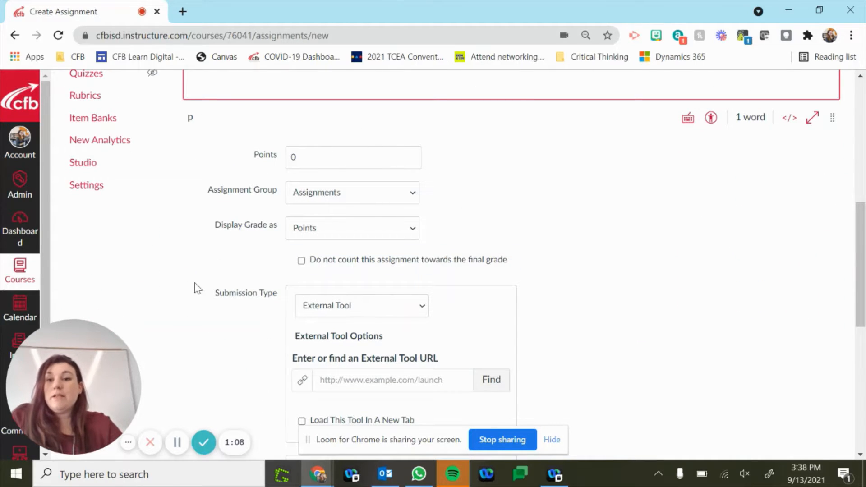
scroll(195, 284, "down", 2)
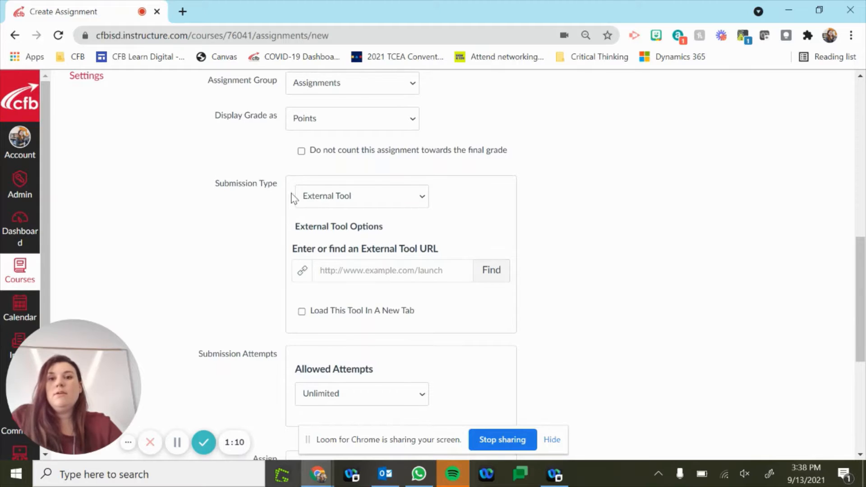
left_click(421, 203)
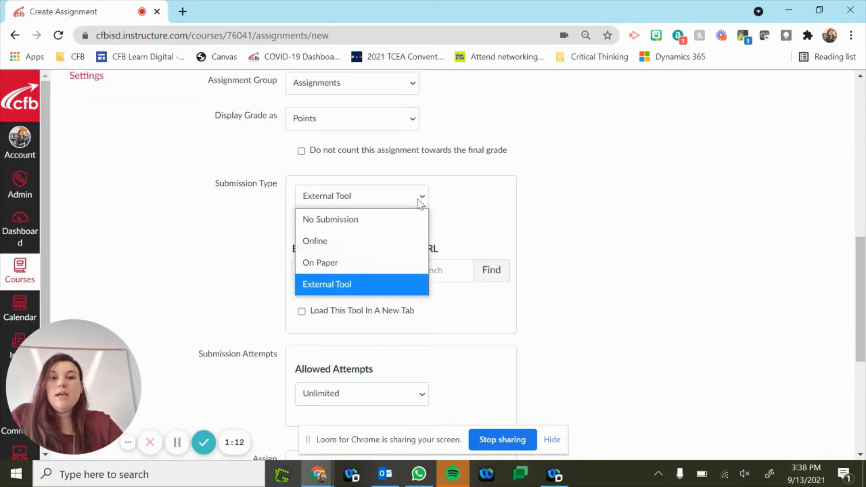
left_click(345, 289)
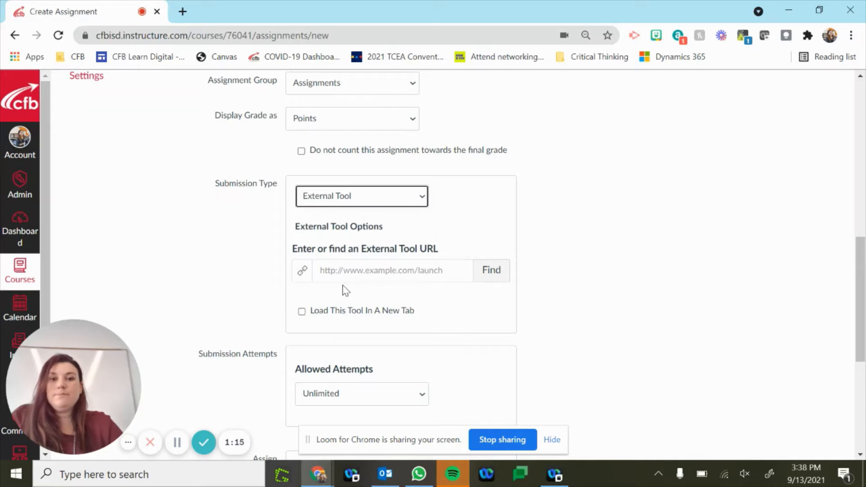
Choose Google Assignments (LTI 1.3) as the external tool and continue with the linked Google account.
left_click(492, 271)
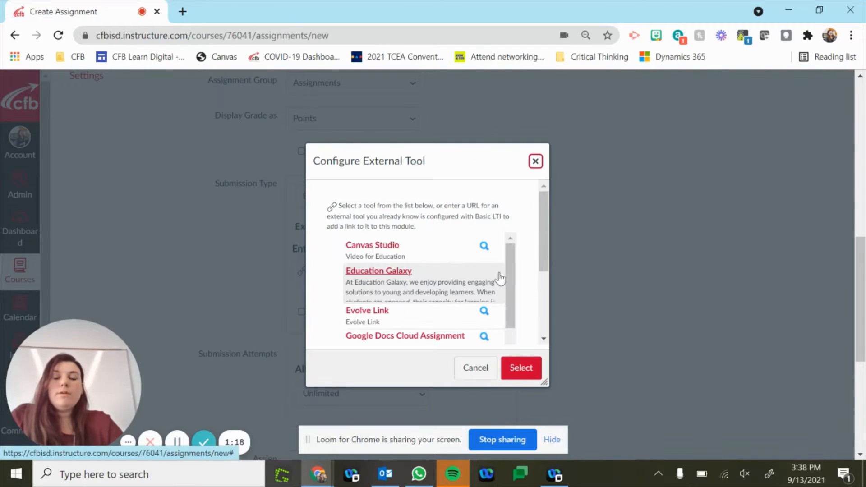
left_click(515, 265)
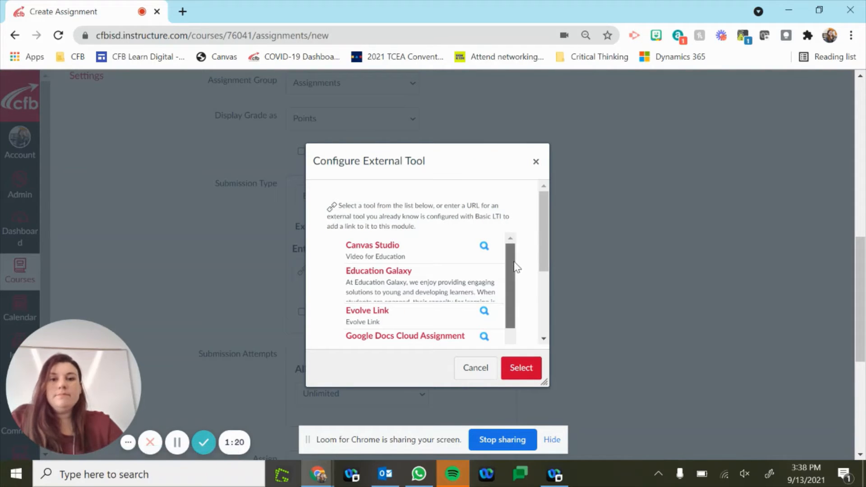
left_click_drag(515, 267, 513, 294)
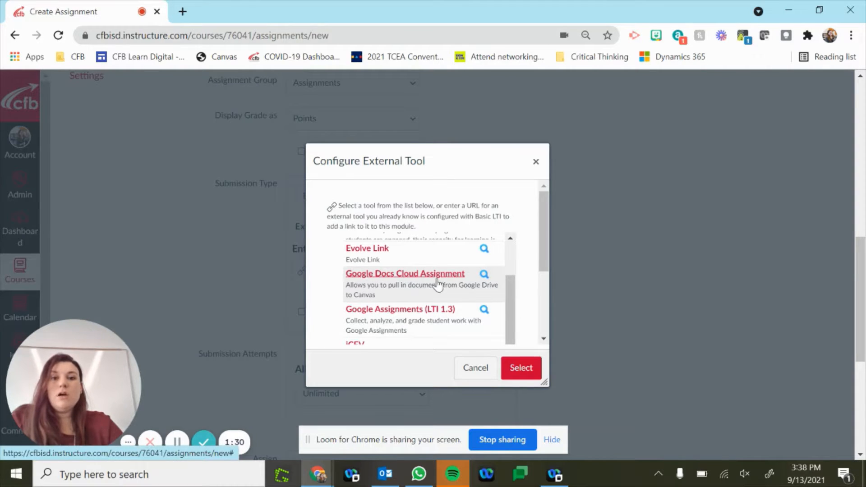
left_click(433, 314)
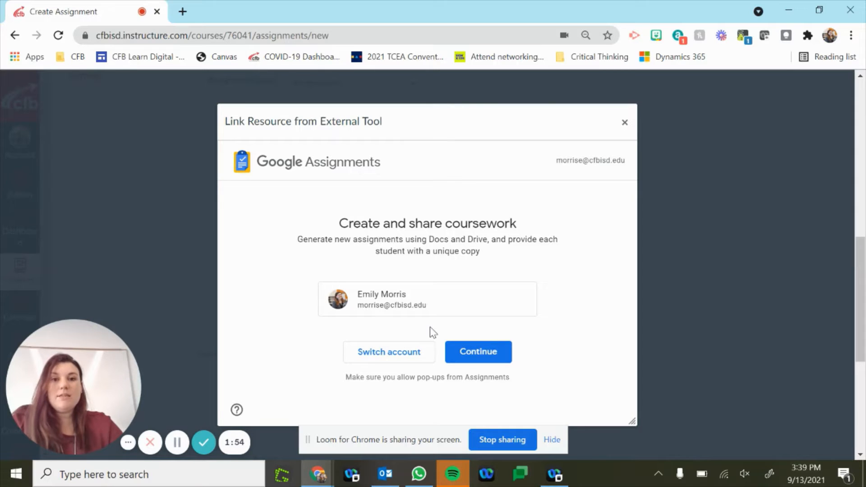
left_click(489, 356)
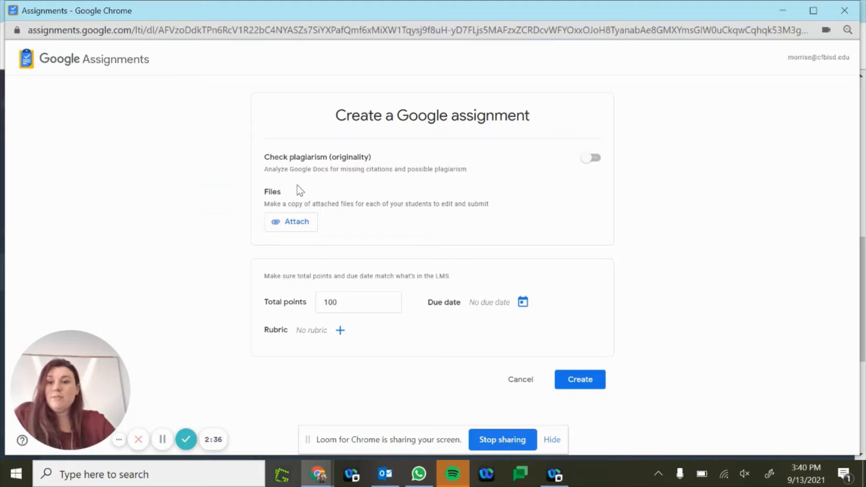
Attach the Drive document "[Practice] The Earth's Spheres", create the Google assignment, and confirm it as the external tool.
left_click(293, 224)
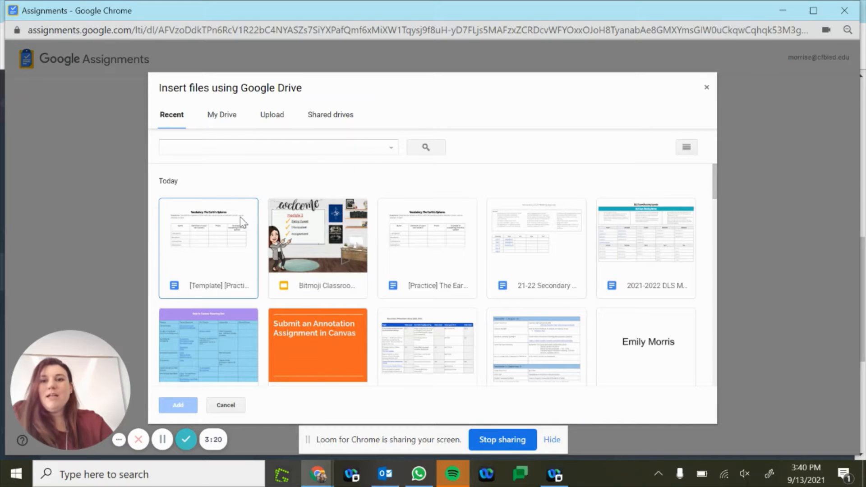
left_click(207, 238)
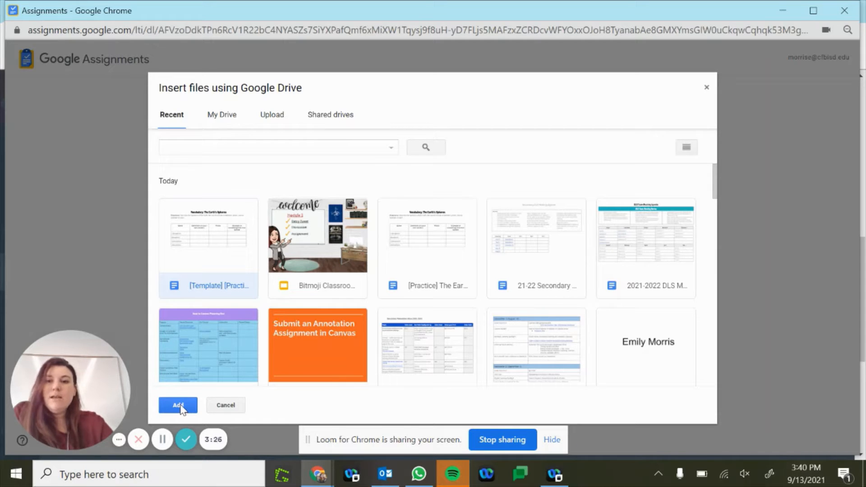
left_click(421, 247)
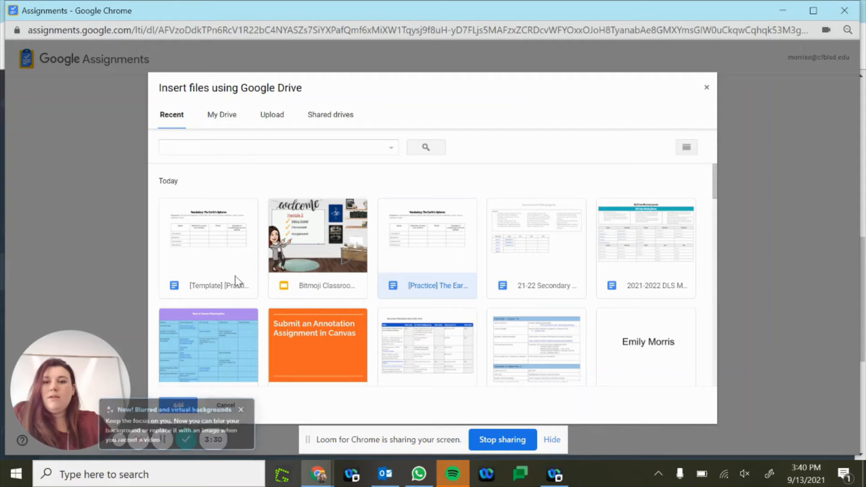
left_click(178, 405)
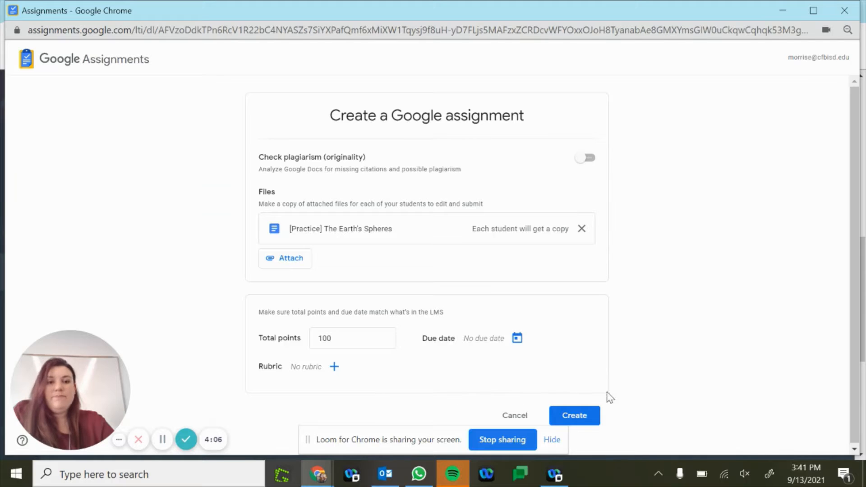
left_click(587, 424)
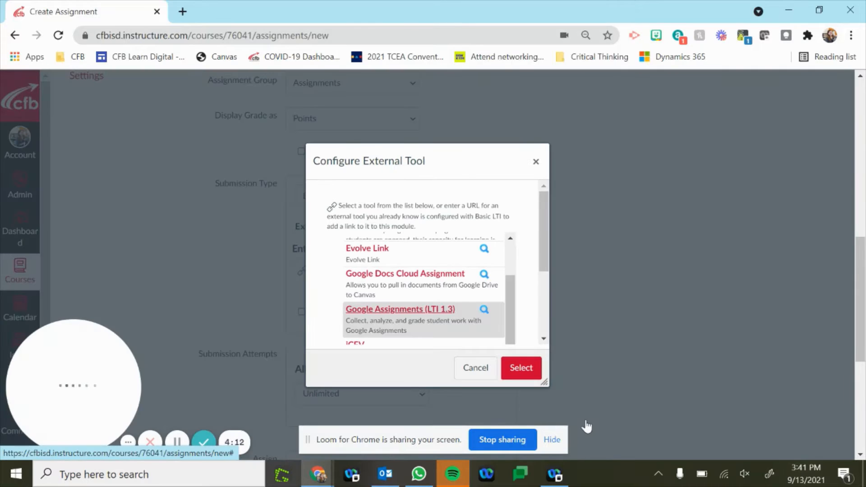
left_click(526, 370)
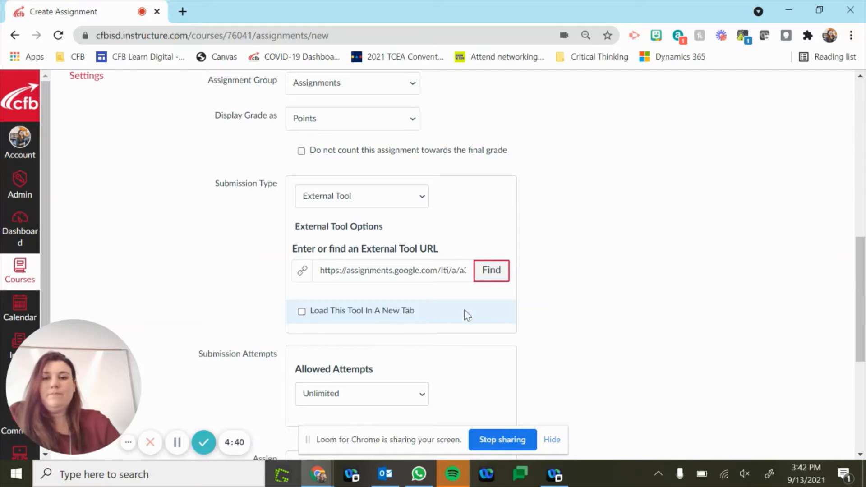
Save and publish the assignment.
scroll(564, 329, "down", 3)
scroll(566, 330, "down", 3)
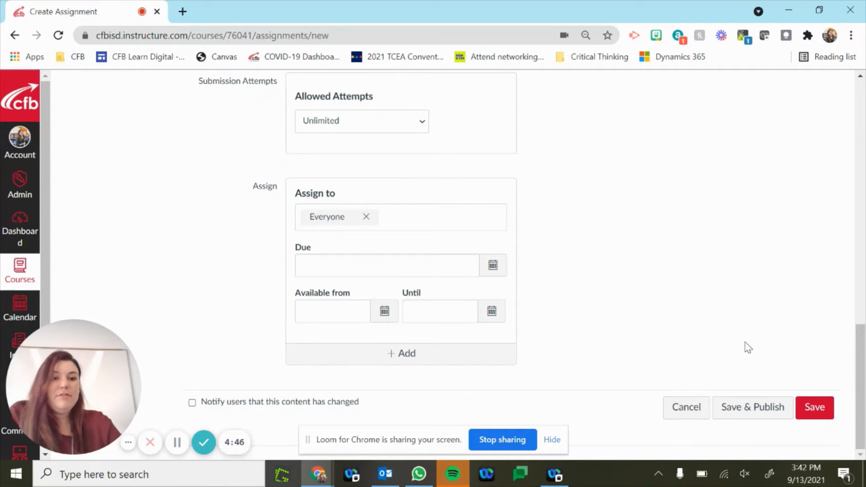
left_click(751, 408)
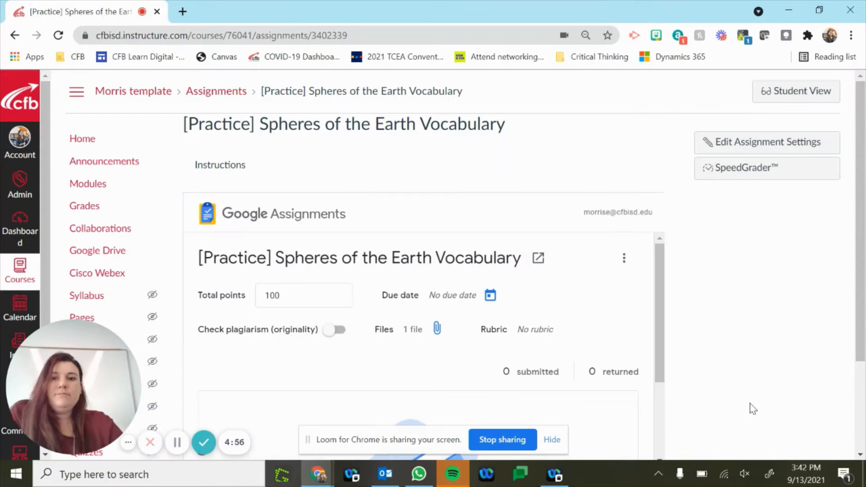
In the student view, open the Google assignment for attaching and submitting, and open the student's copy of "[Practice] The Earth's Spheres".
scroll(753, 409, "down", 3)
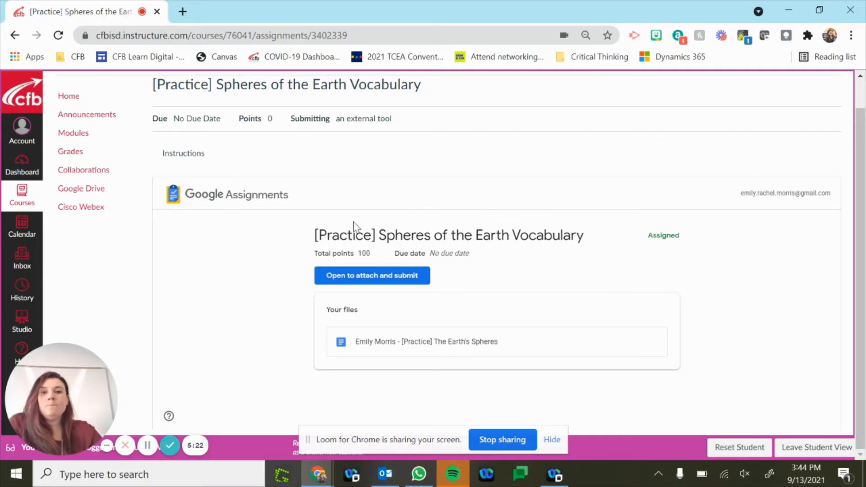
left_click(378, 283)
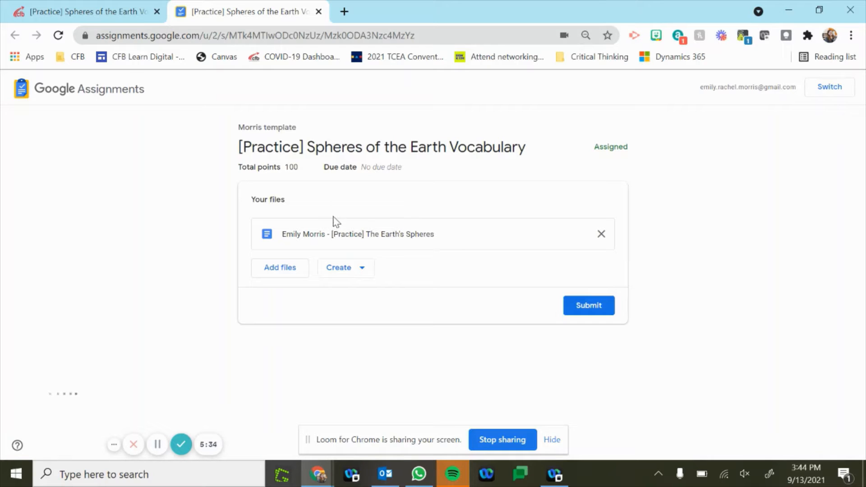
left_click(297, 235)
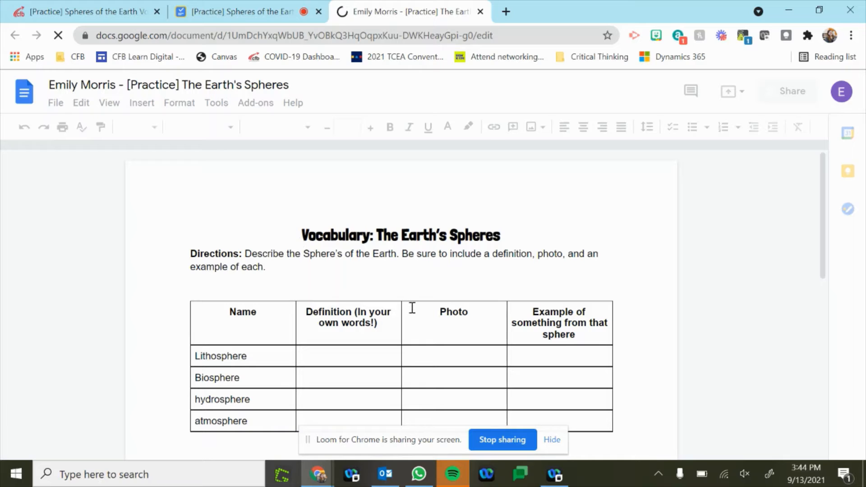
Enter "The Earths Crust" as the Lithosphere definition in the vocabulary table, and look over the rest of the document.
scroll(413, 308, "down", 2)
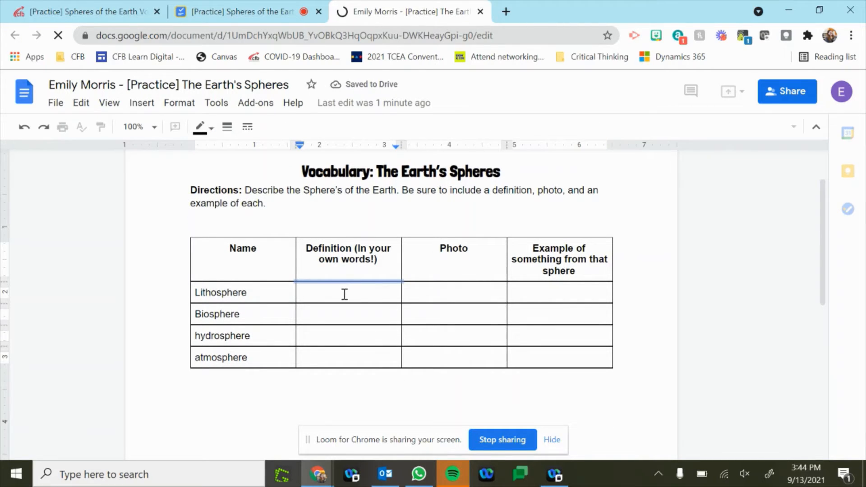
left_click(345, 294)
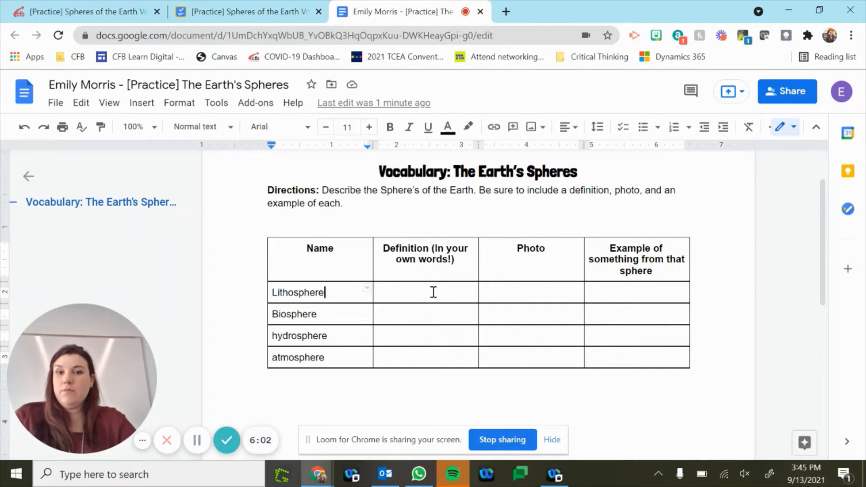
left_click(433, 293)
type("the")
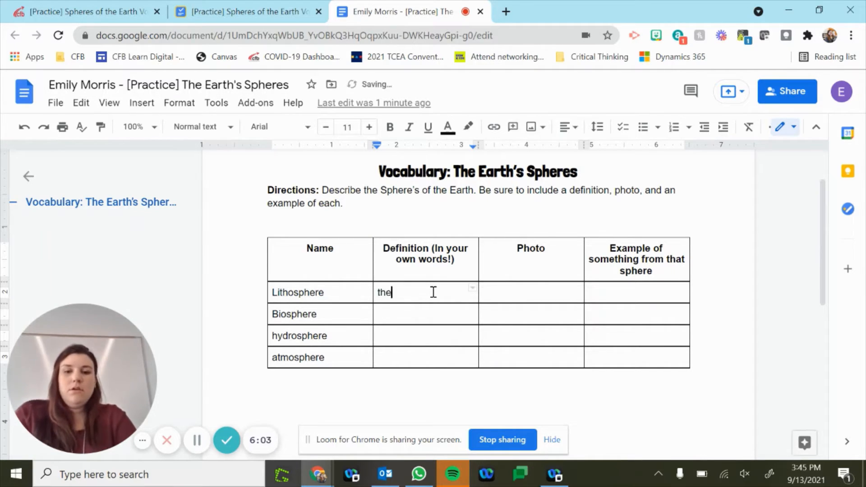
type(" Earths Crust")
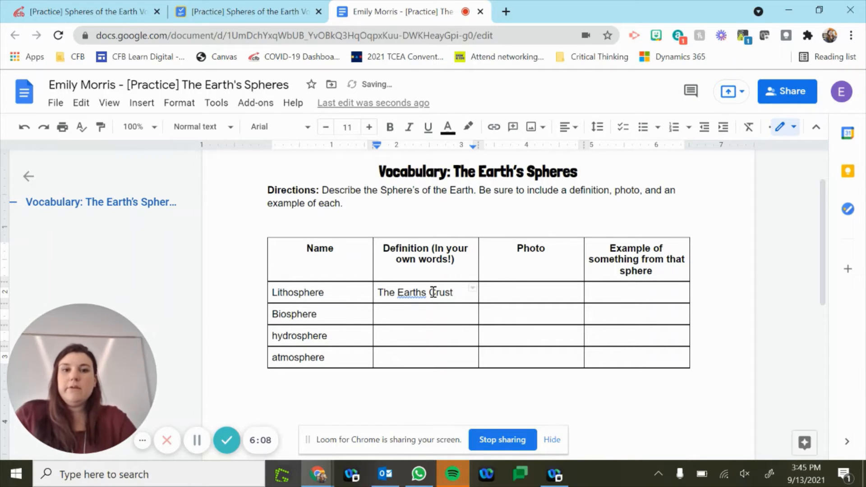
left_click(437, 315)
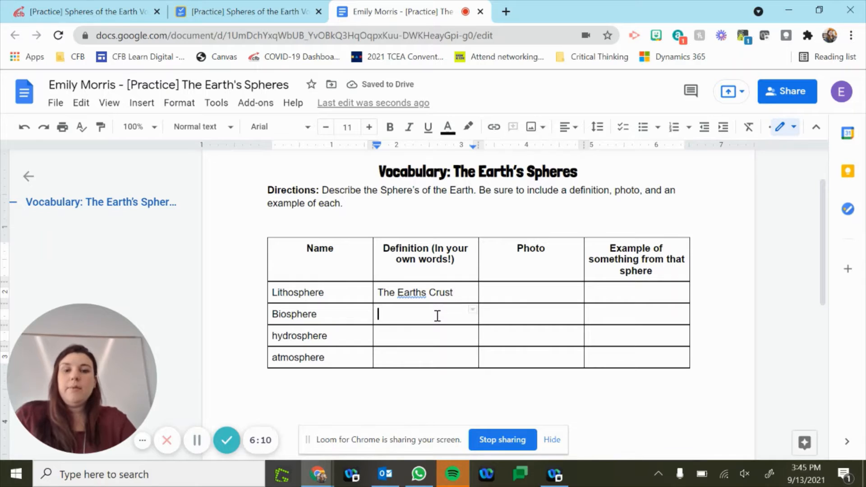
scroll(437, 316, "down", 4)
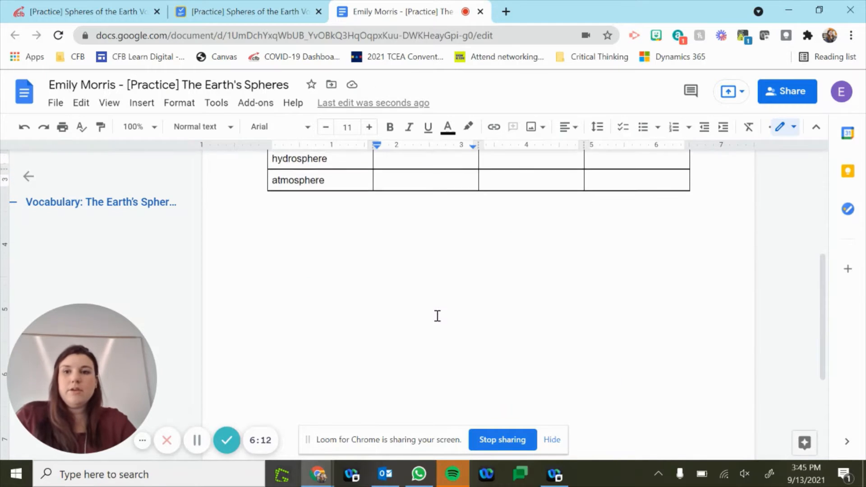
scroll(437, 315, "up", 4)
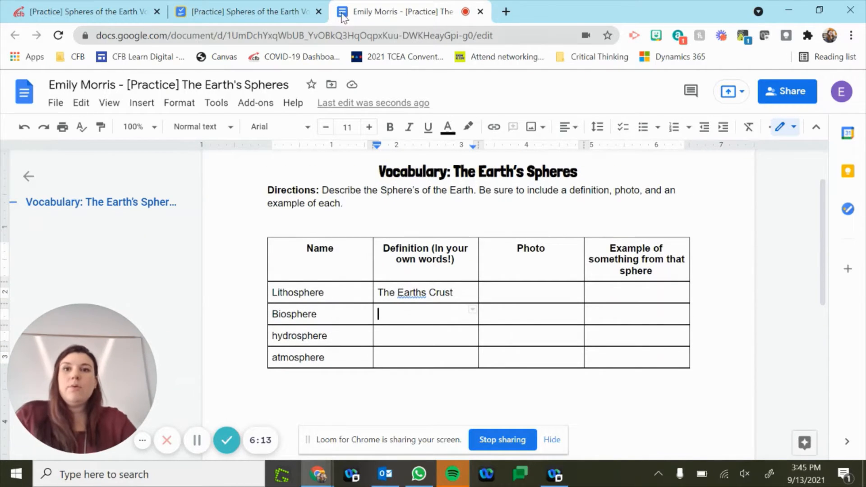
Submit the student's copy of "[Practice] The Earth's Spheres" for the assignment and review the submission page, including the Unsubmit option.
left_click(255, 12)
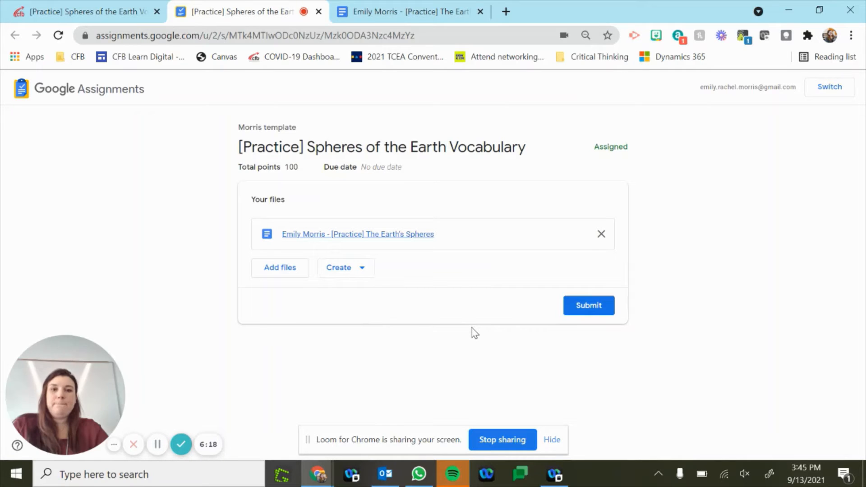
left_click(603, 308)
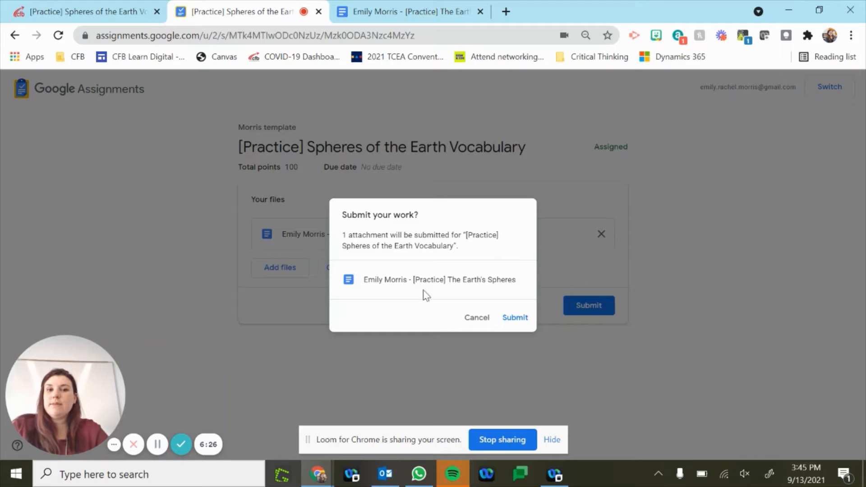
left_click(515, 319)
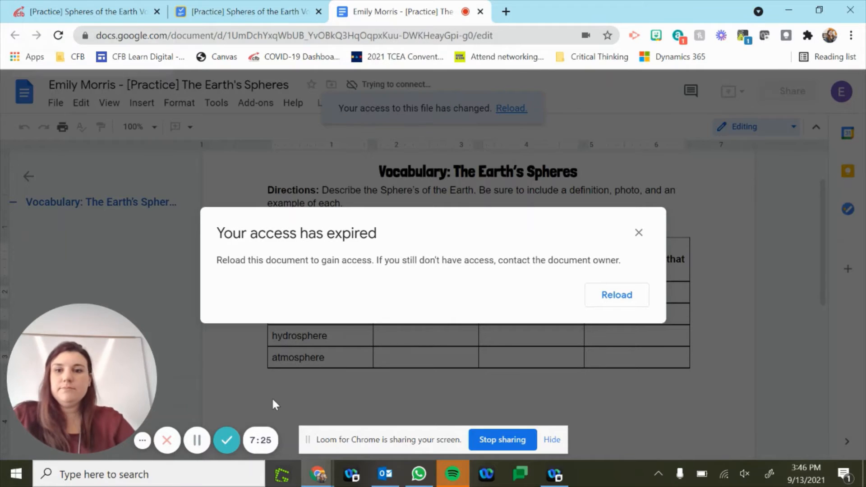
left_click(271, 6)
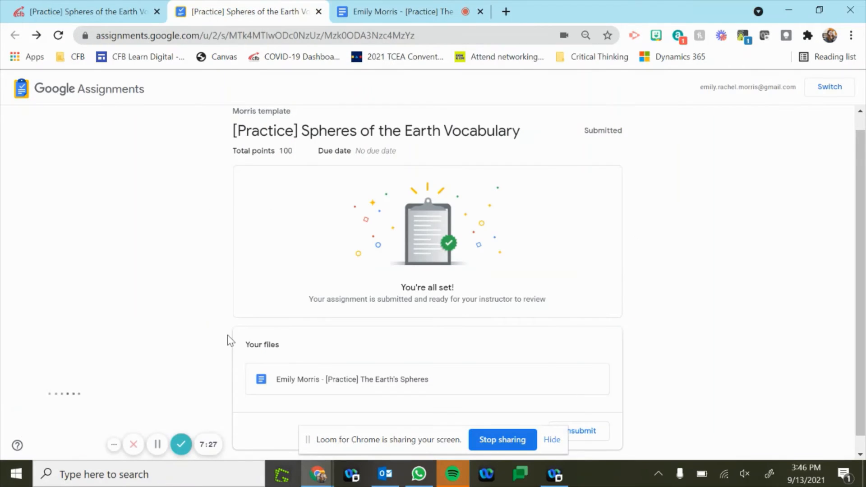
scroll(122, 313, "down", 1)
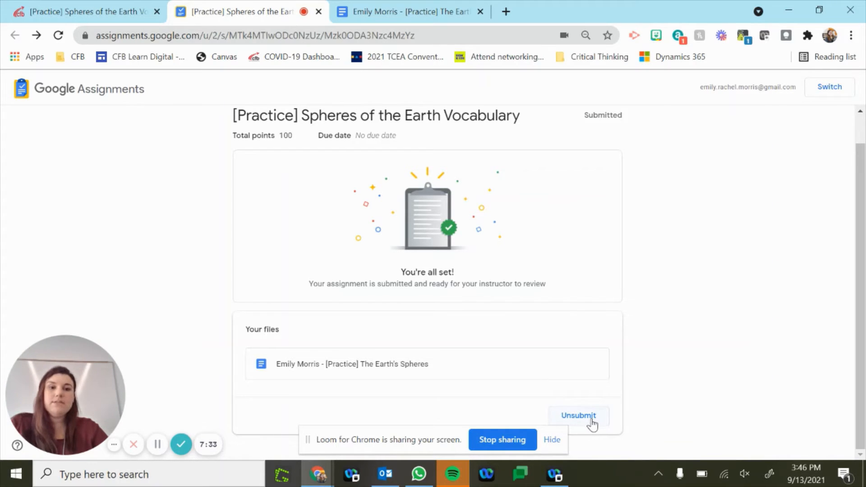
left_click(551, 441)
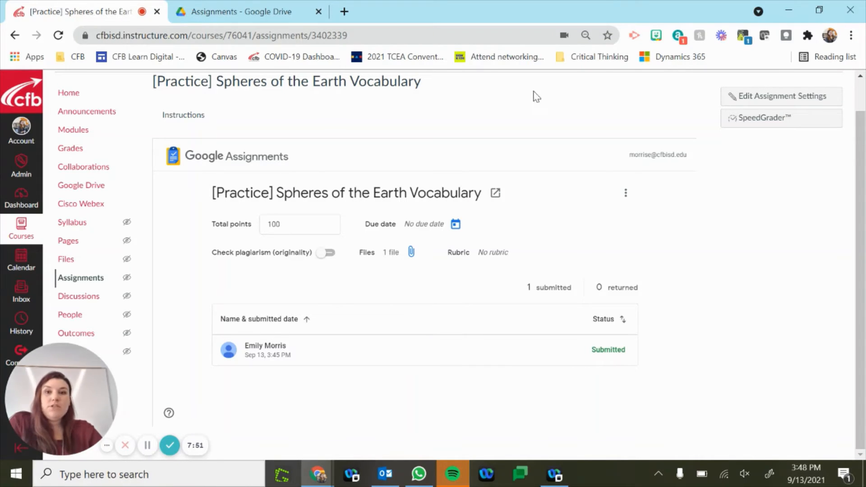
In the teacher's view, sort the submissions by status and open the student's submission for grading, checking the student list's sort options.
scroll(654, 155, "up", 1)
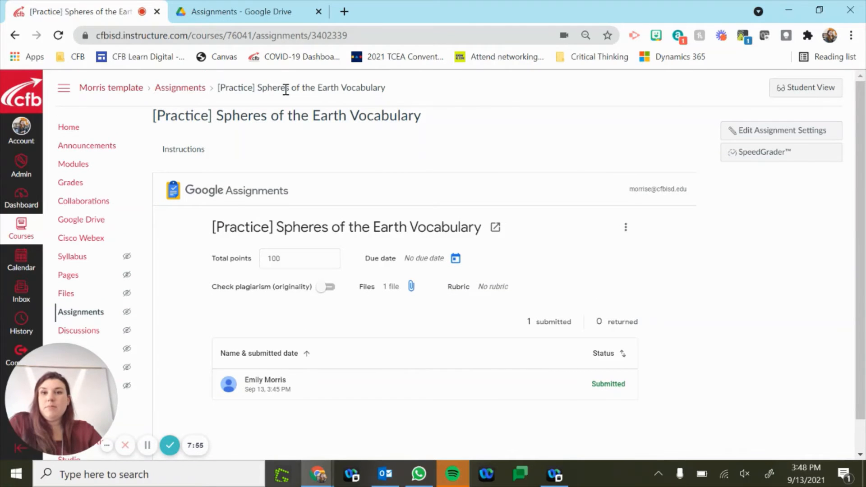
scroll(582, 176, "down", 1)
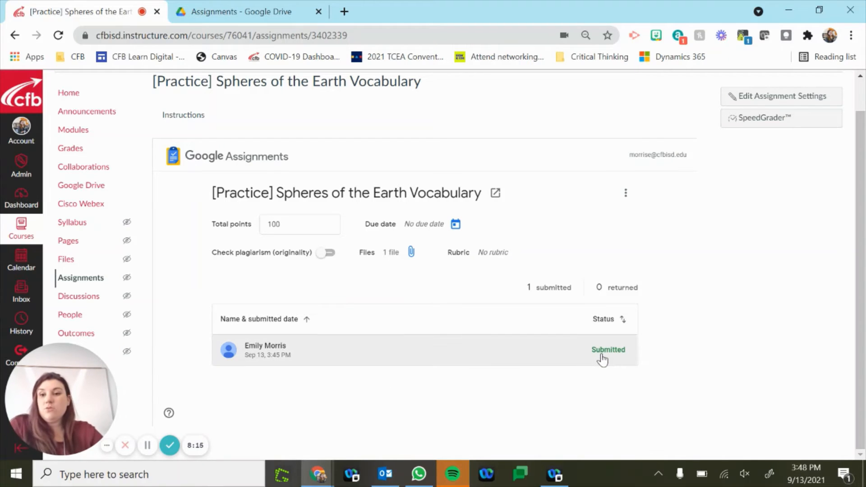
left_click(625, 322)
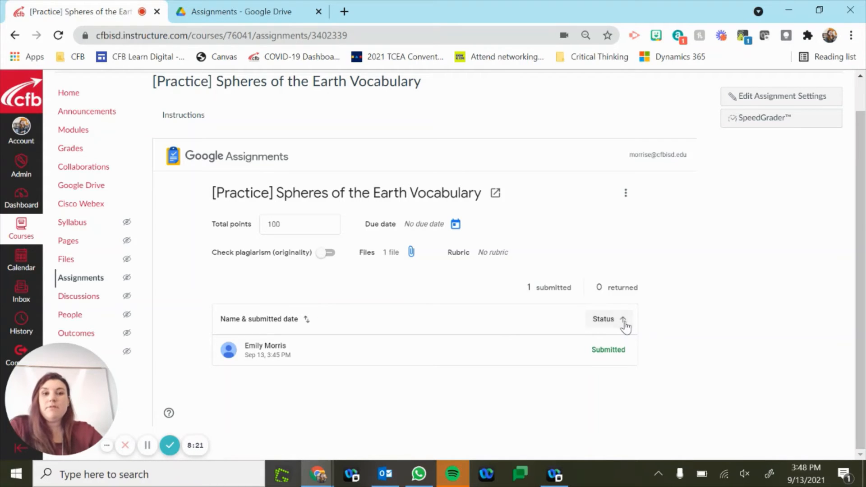
left_click(625, 321)
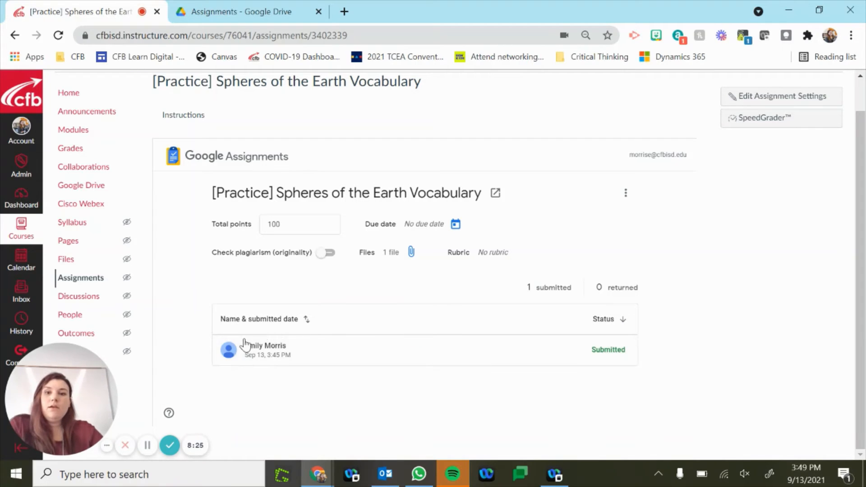
left_click(268, 361)
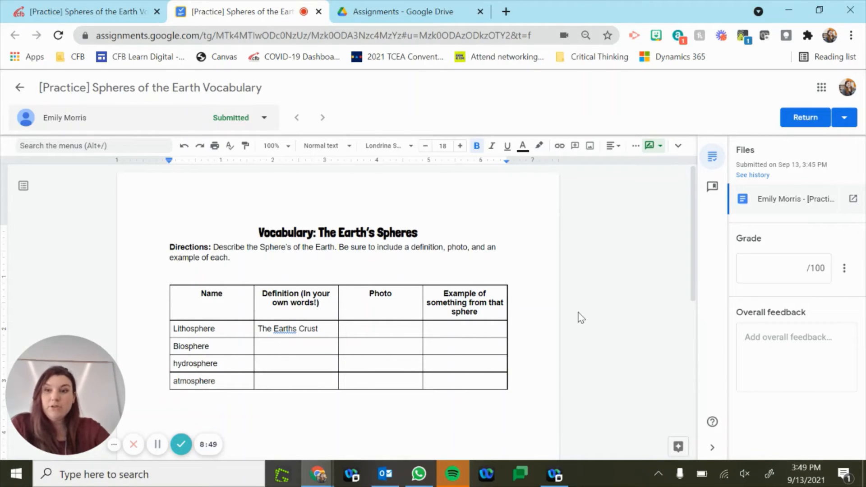
left_click(266, 118)
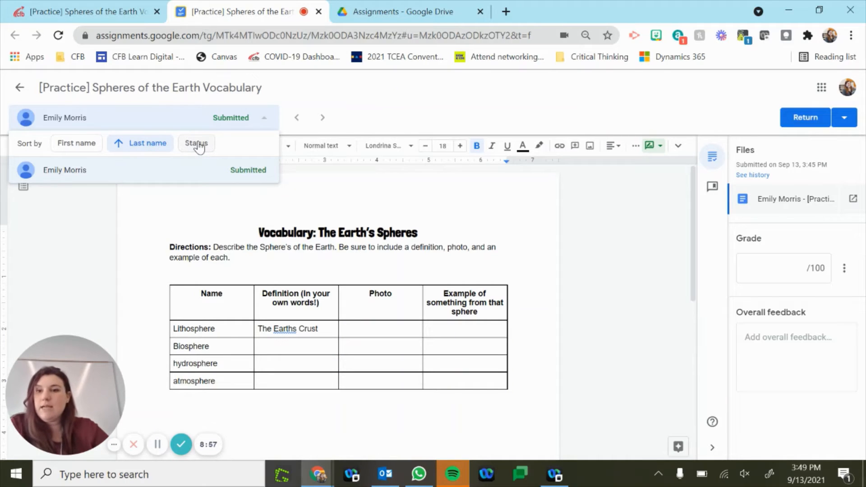
left_click(472, 107)
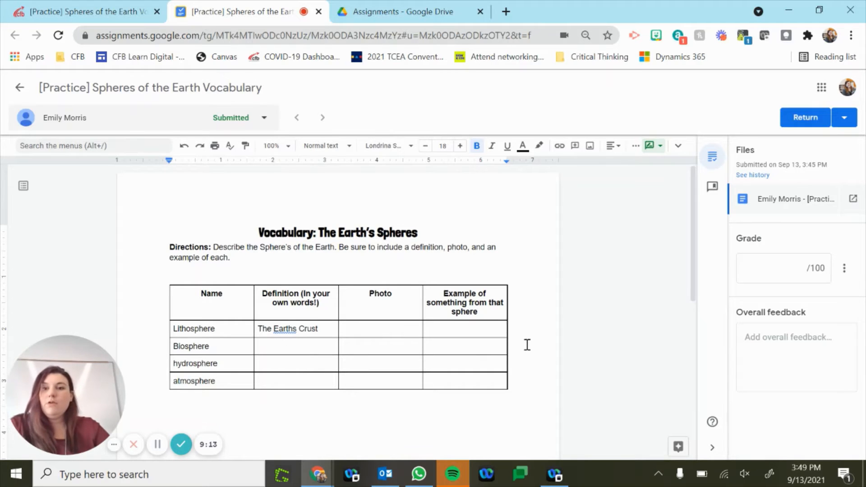
Add the comment "More detail please" to the Lithosphere definition "The Earths Crust" in the submitted document.
triple_click(318, 332)
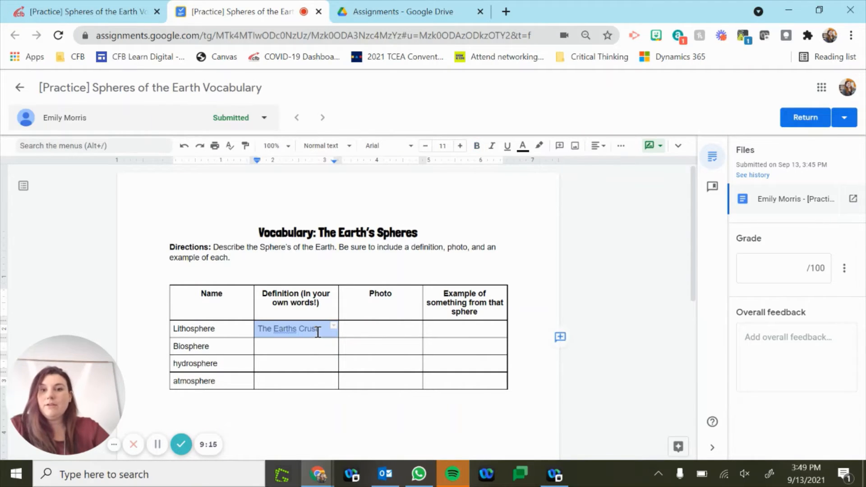
left_click(560, 338)
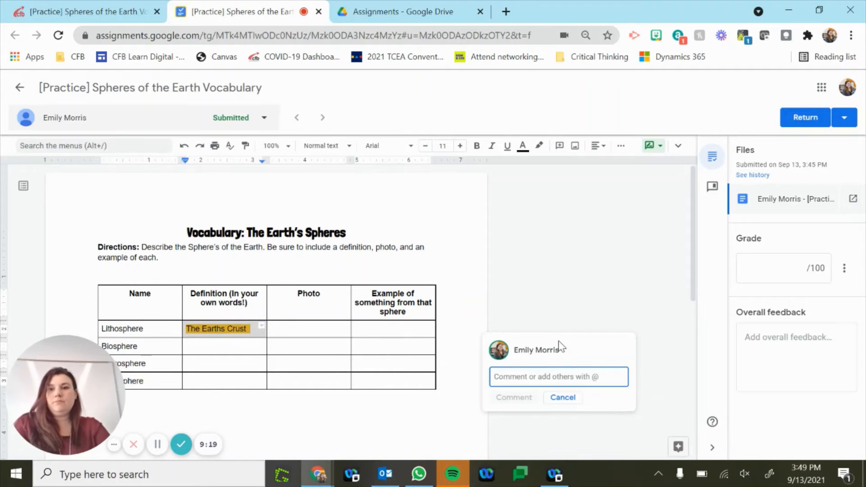
type("More det")
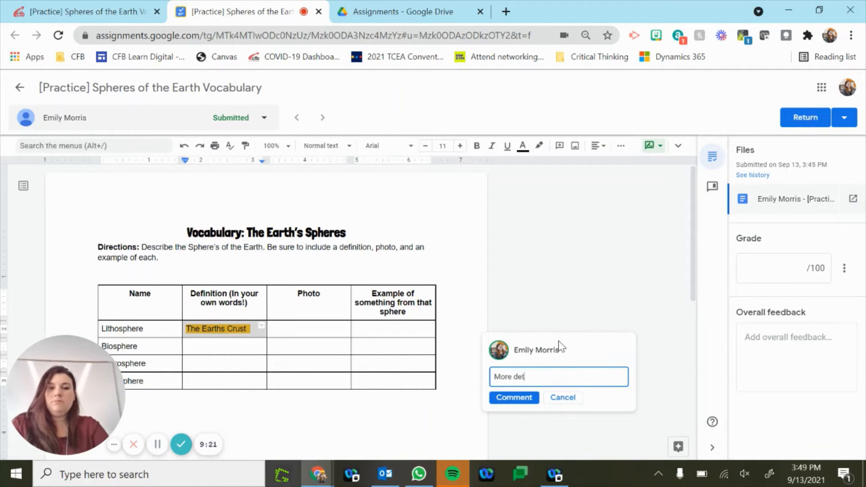
type("ail please")
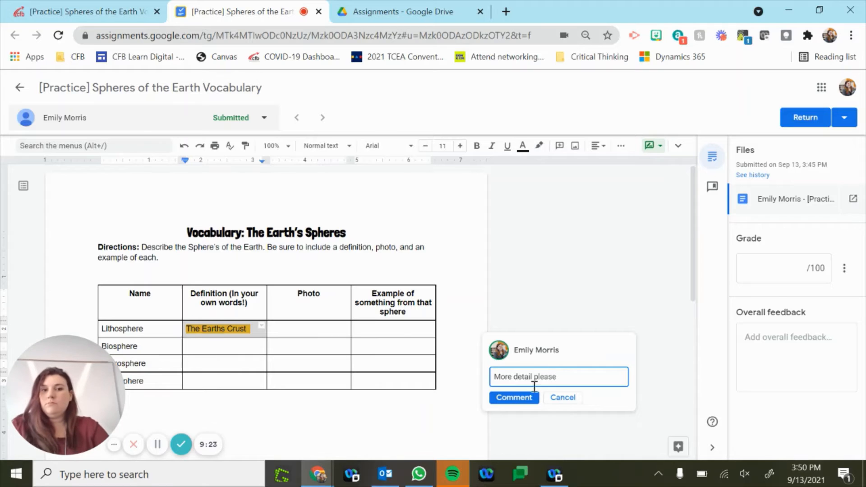
left_click(523, 398)
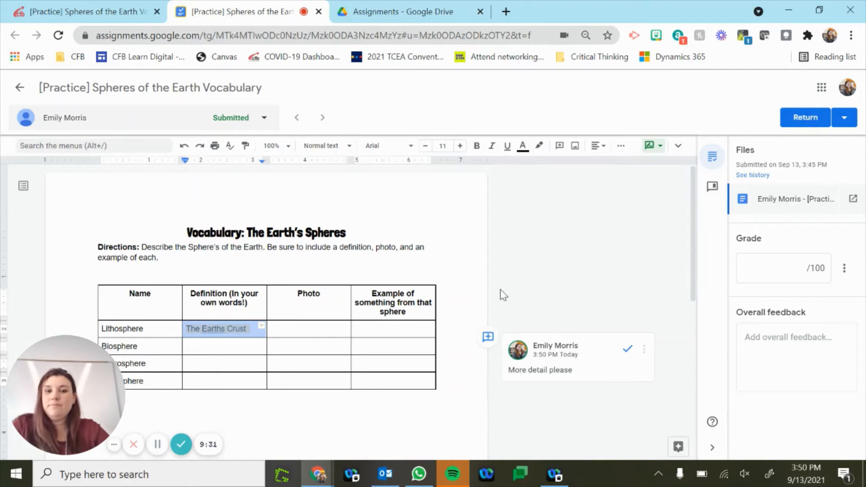
left_click(392, 365)
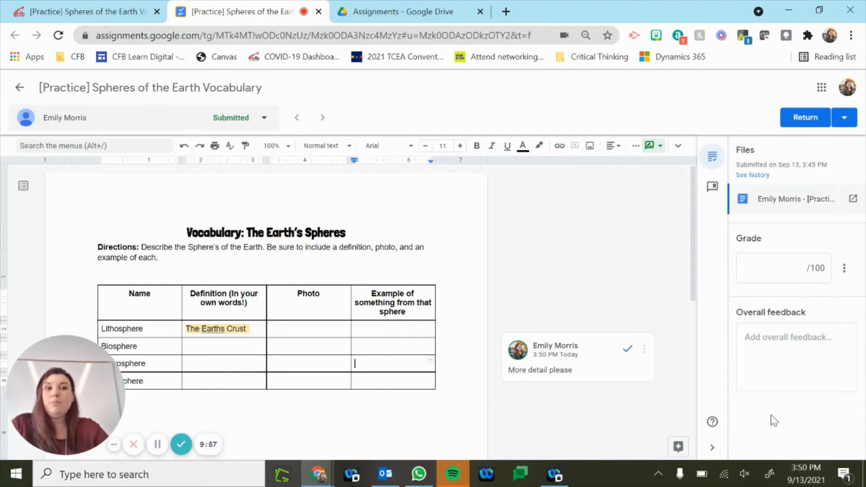
Open the comment bank and look at how new comments are added to it, without adding one.
left_click(712, 189)
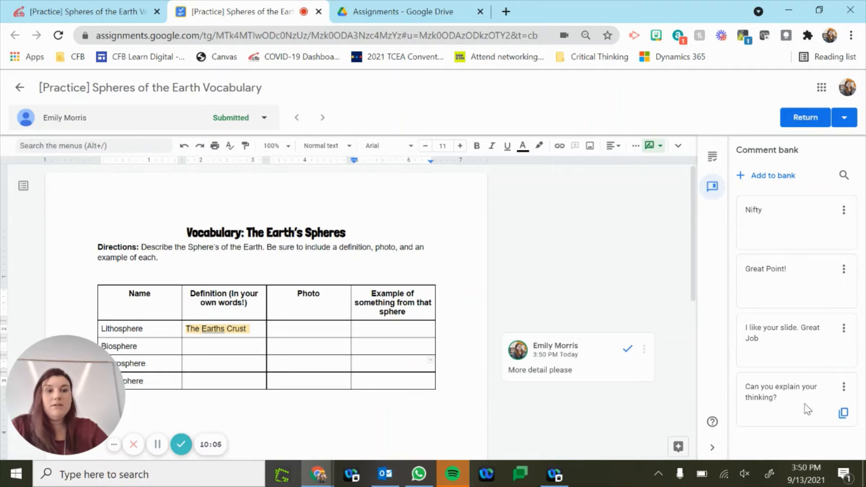
left_click(757, 177)
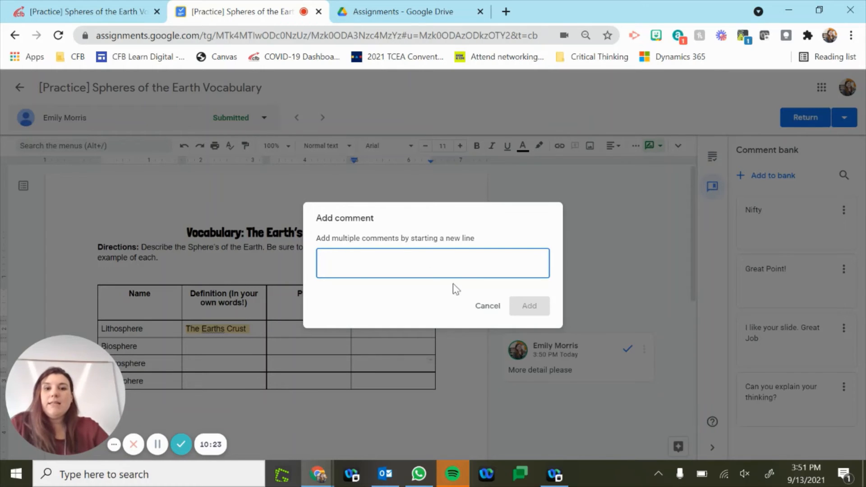
left_click(486, 310)
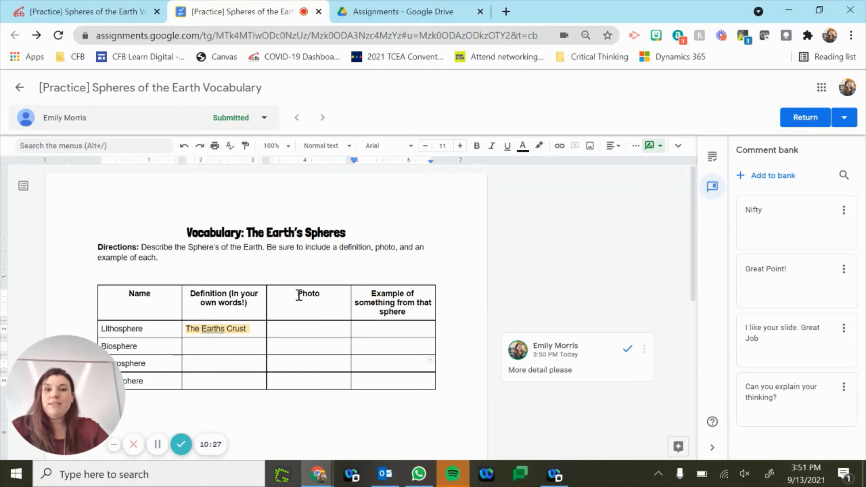
Copy "Can you explain your thinking?" from the comment bank and select the empty Biosphere definition cell.
left_click(221, 344)
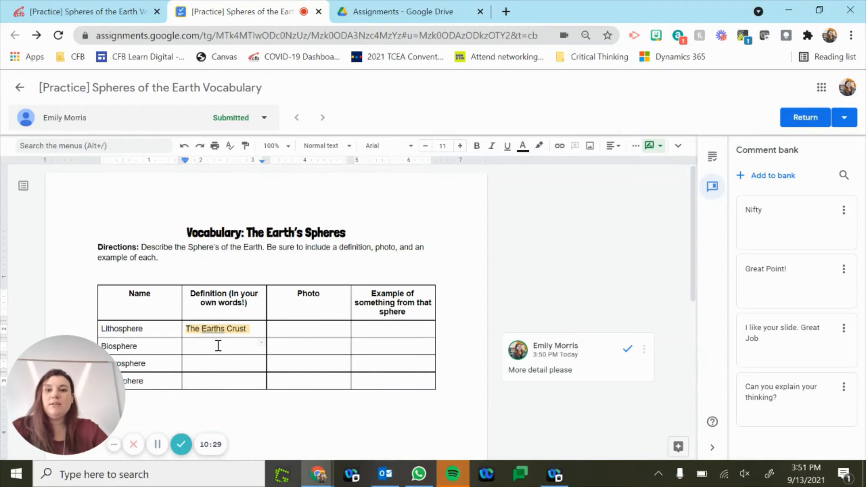
mouse_move(789, 223)
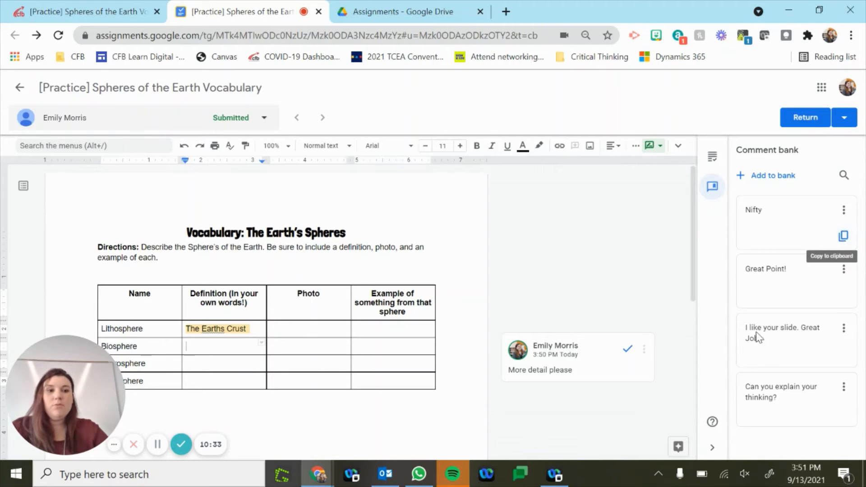
left_click(844, 414)
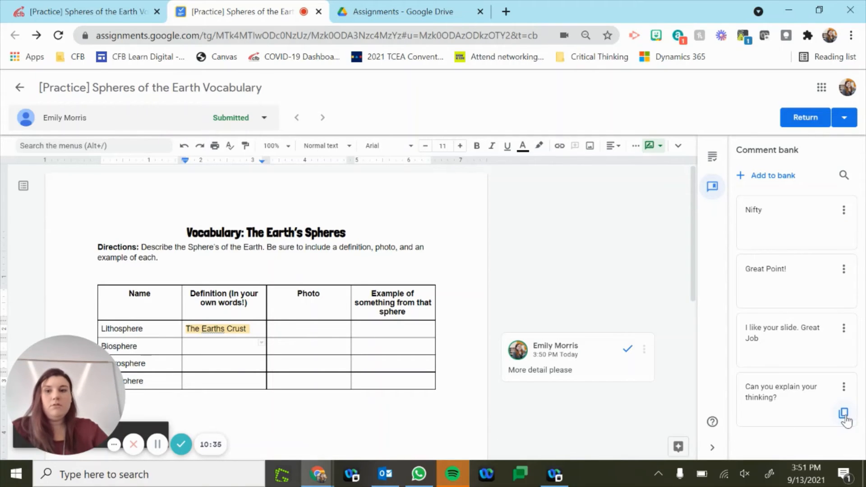
left_click(226, 345)
double_click(226, 345)
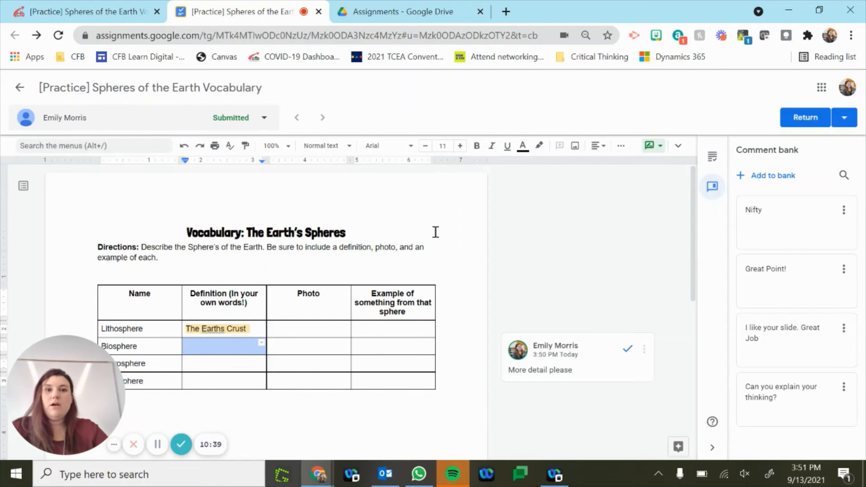
Check the available editing modes without changing the mode, and show the document's hidden title and menus.
left_click(660, 147)
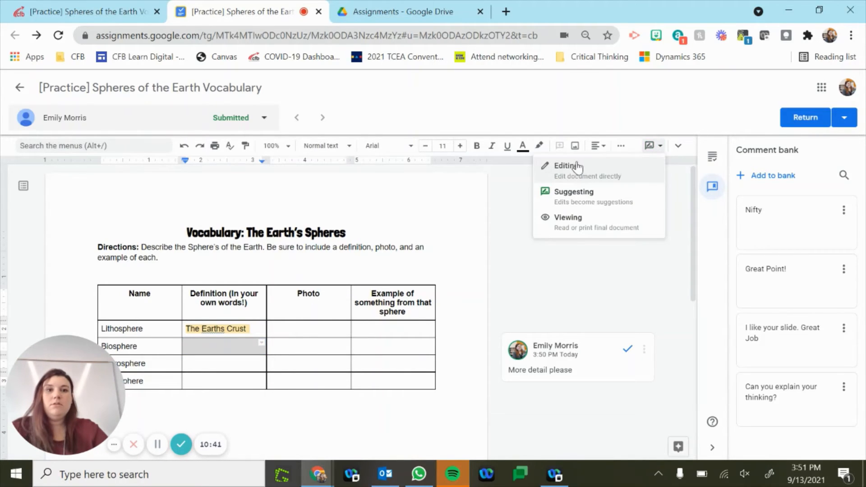
left_click(675, 269)
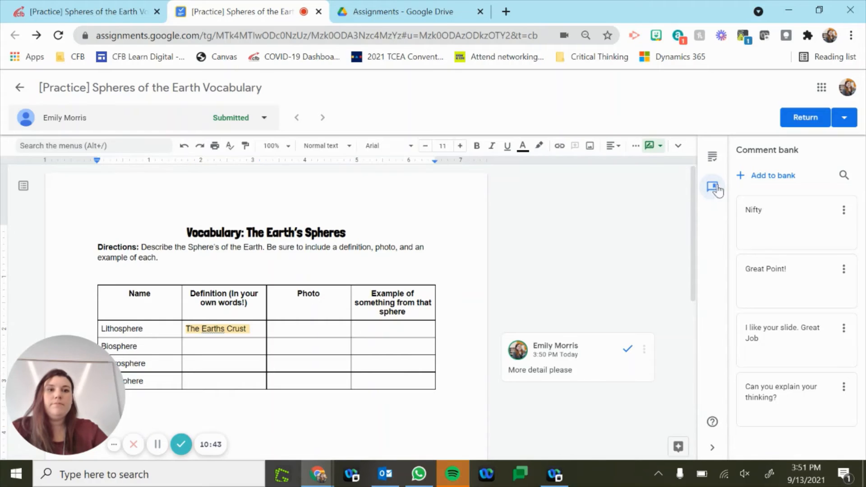
left_click(679, 147)
left_click(679, 145)
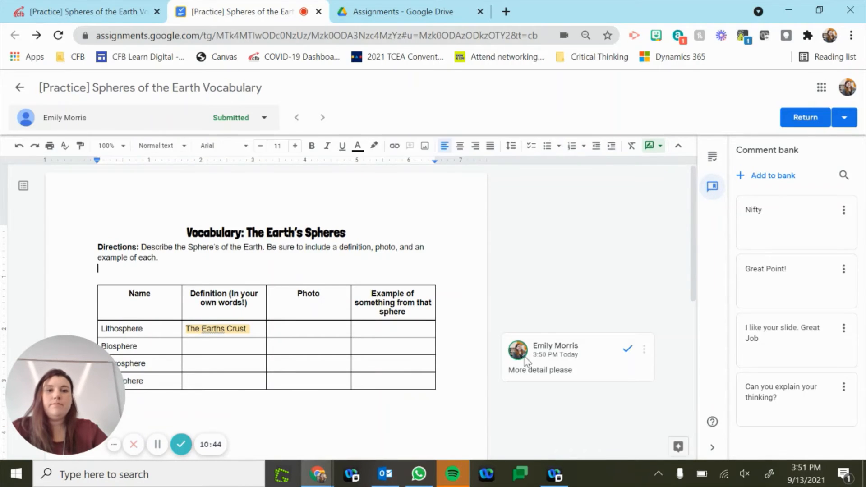
Reply to the "More detail please" comment with the copied bank comment "Can you explain your thinking?".
left_click(570, 404)
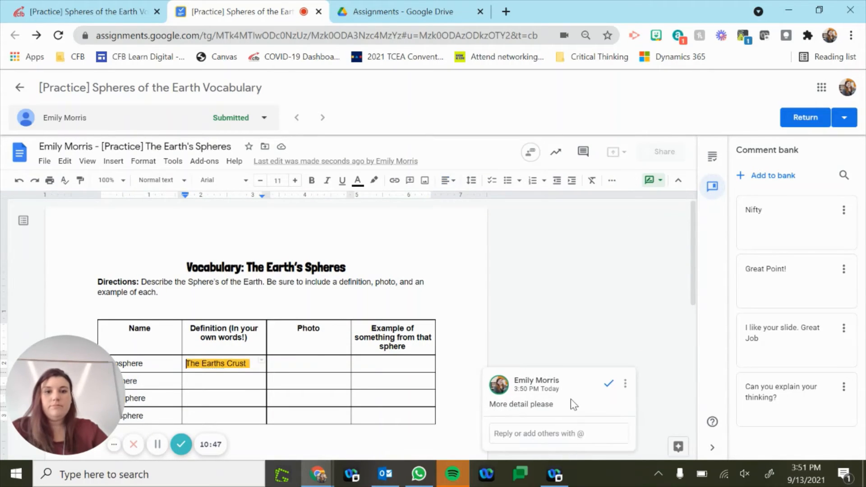
left_click(563, 433)
key("ctrl+v")
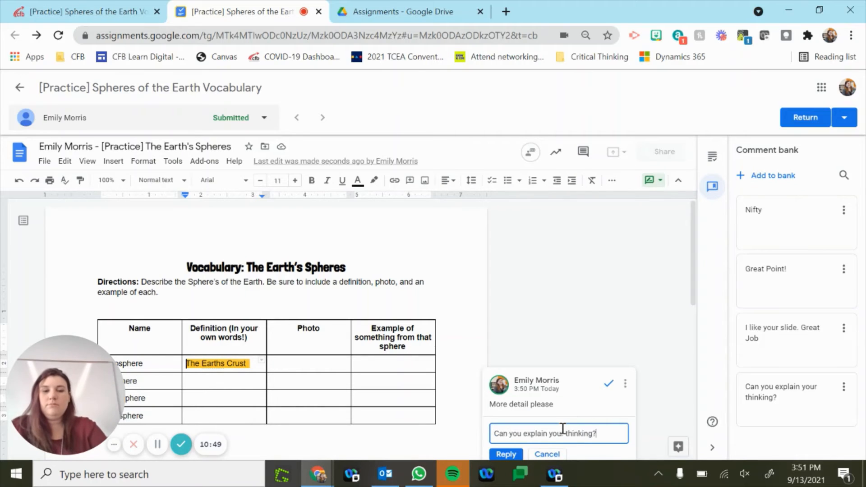
scroll(563, 432, "down", 3)
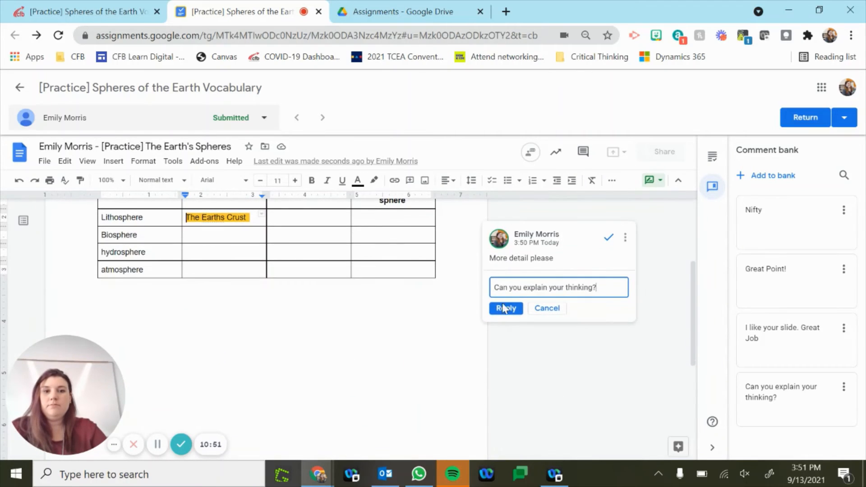
left_click(506, 308)
left_click(506, 308)
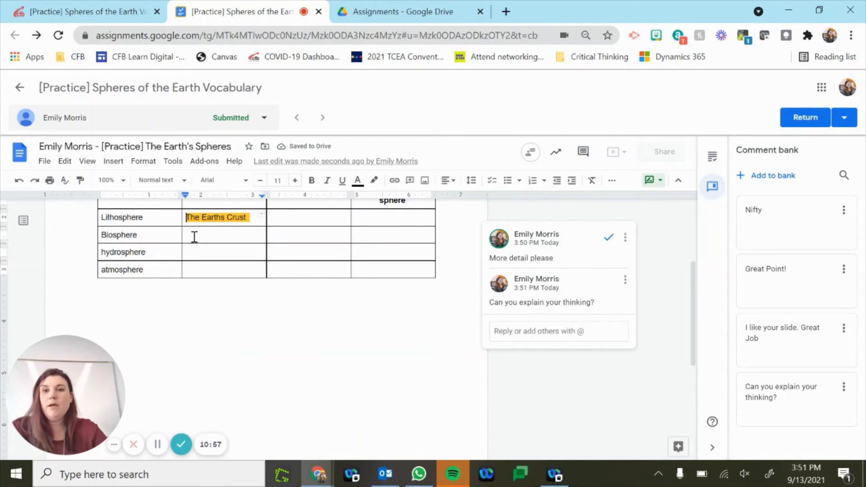
Reply to the "More detail please" comment with the suggested bank comment "I like your slide. Great Job", removing the extra leading "I".
double_click(204, 218)
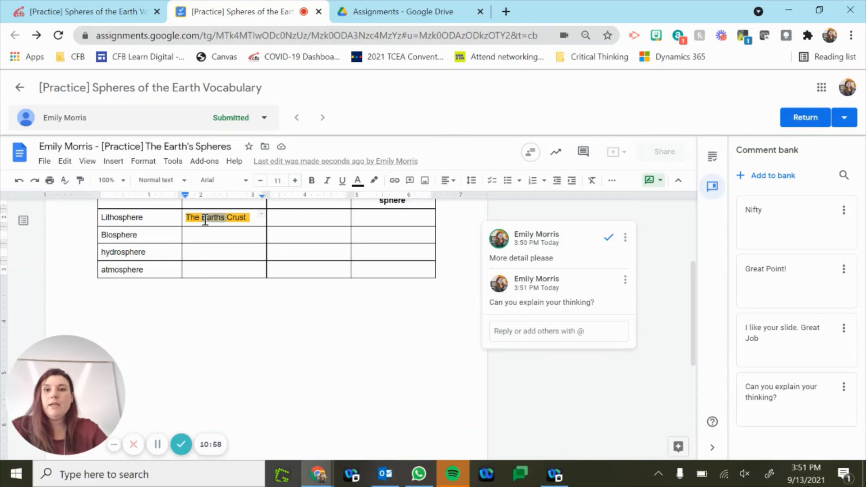
left_click(522, 332)
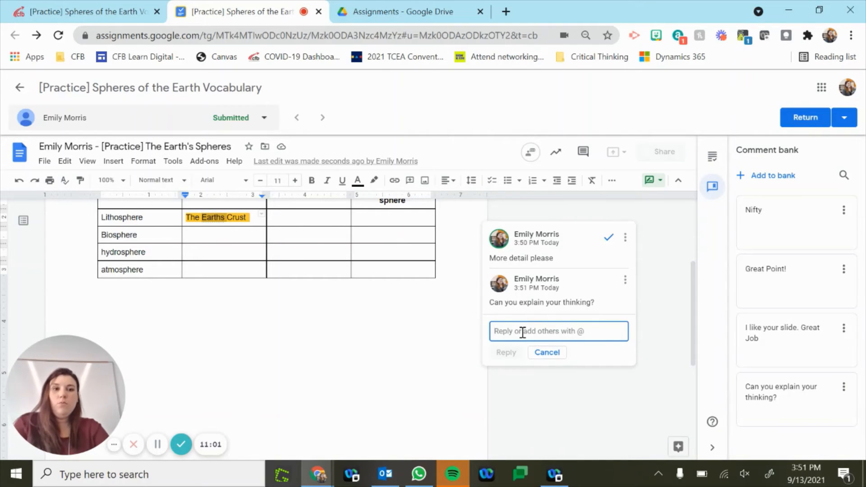
type("i")
key("BackSpace")
type("I like")
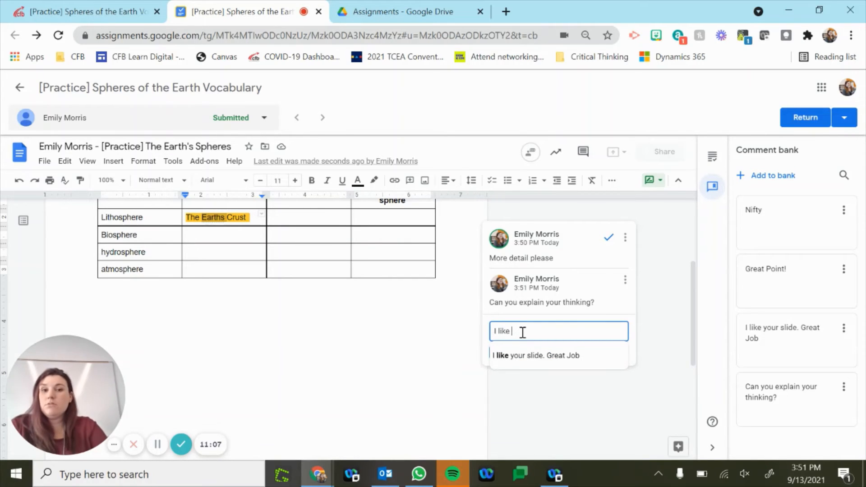
left_click(574, 356)
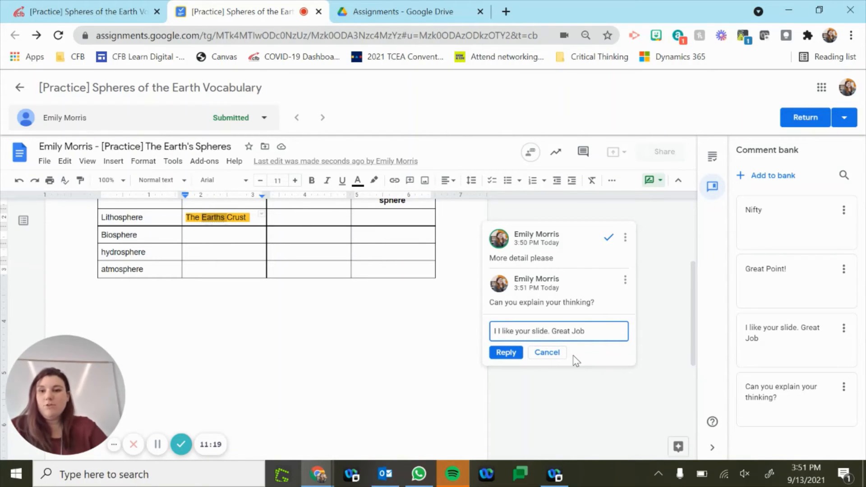
key("BackSpace")
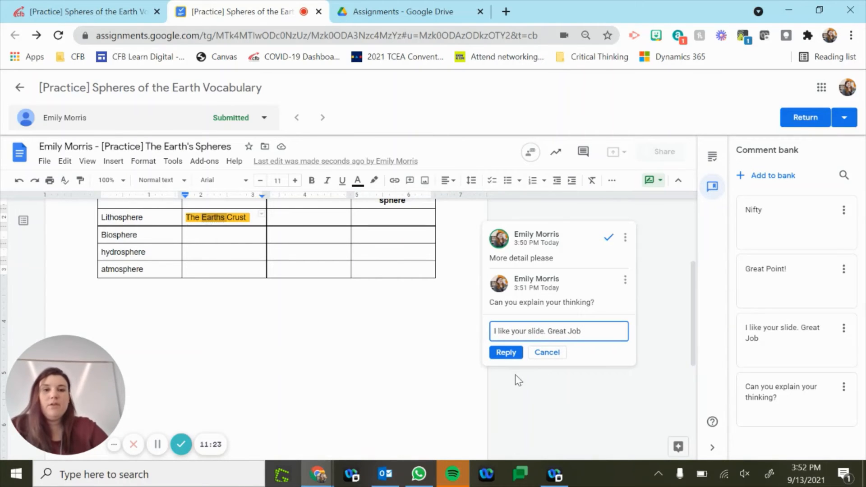
left_click(513, 353)
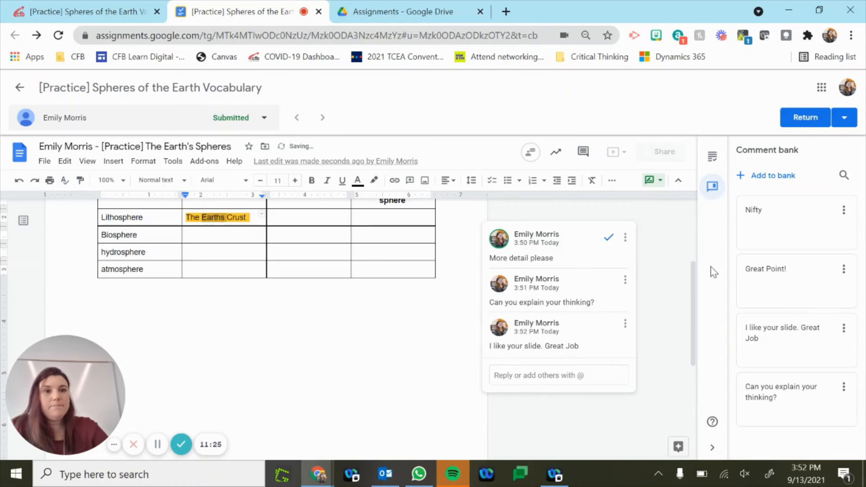
Look over the submission's grade, total points and overall feedback options without entering anything.
left_click(713, 158)
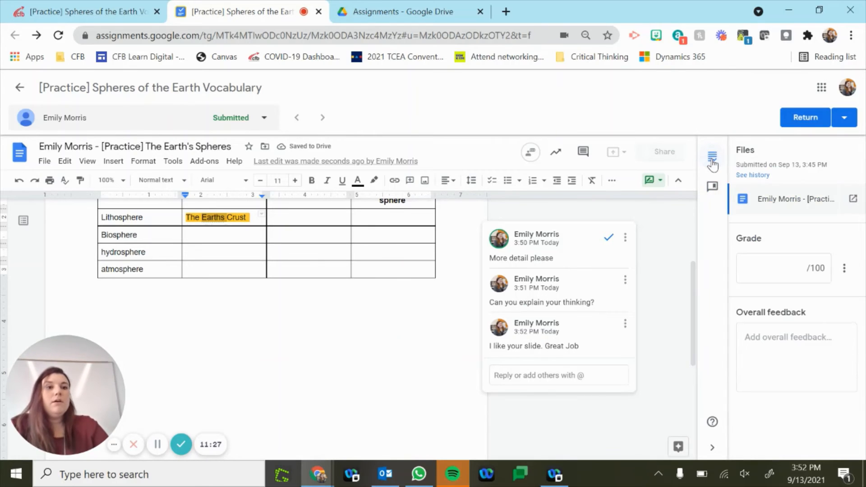
left_click(779, 273)
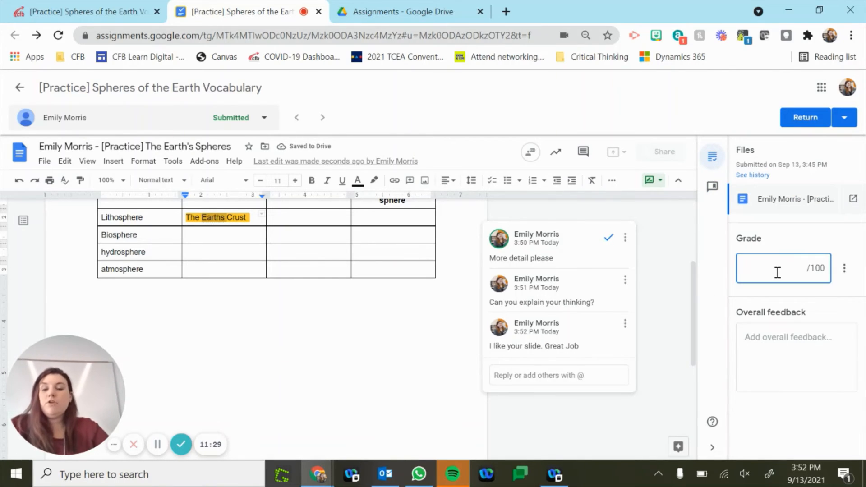
left_click(783, 349)
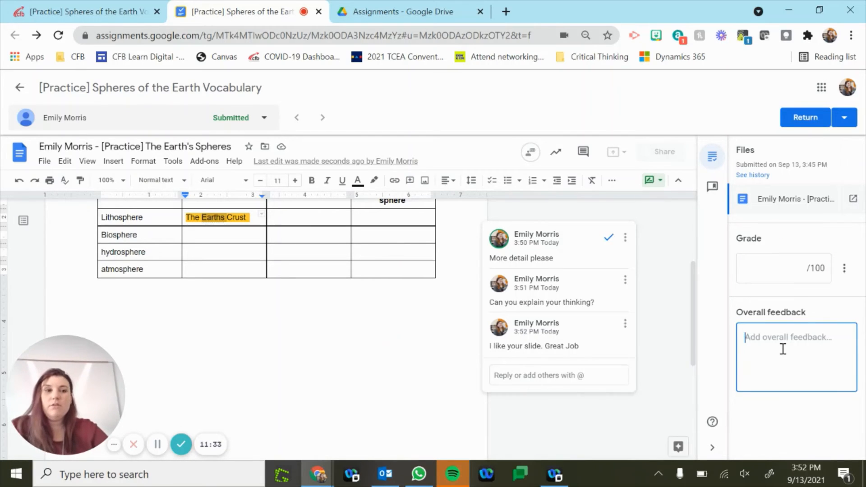
left_click(846, 269)
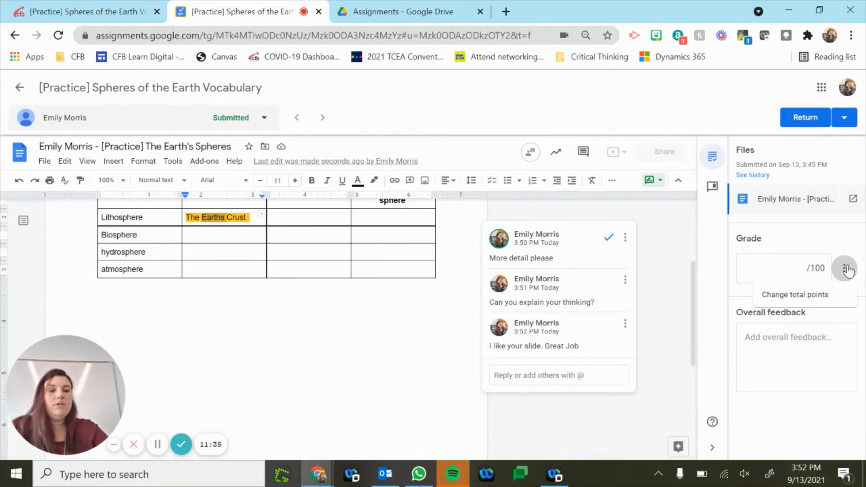
left_click(846, 270)
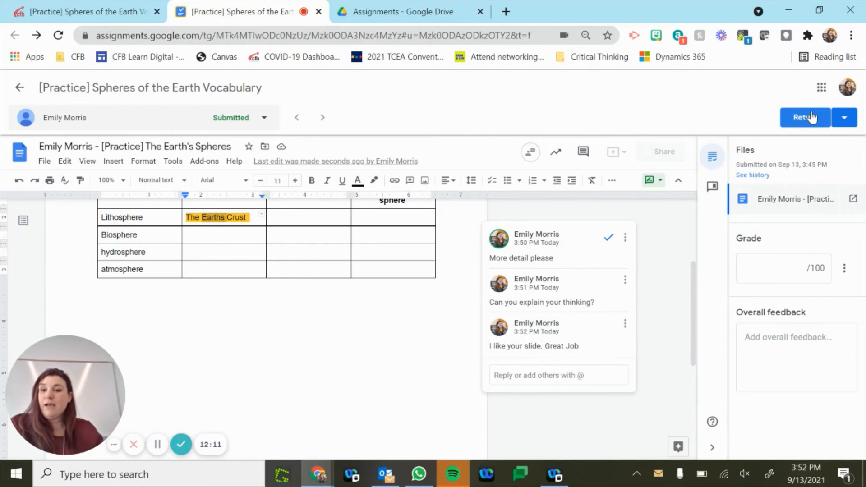
Return only this submission to the student without a grade, then close the grading view and refresh the Canvas assignment page.
left_click(846, 119)
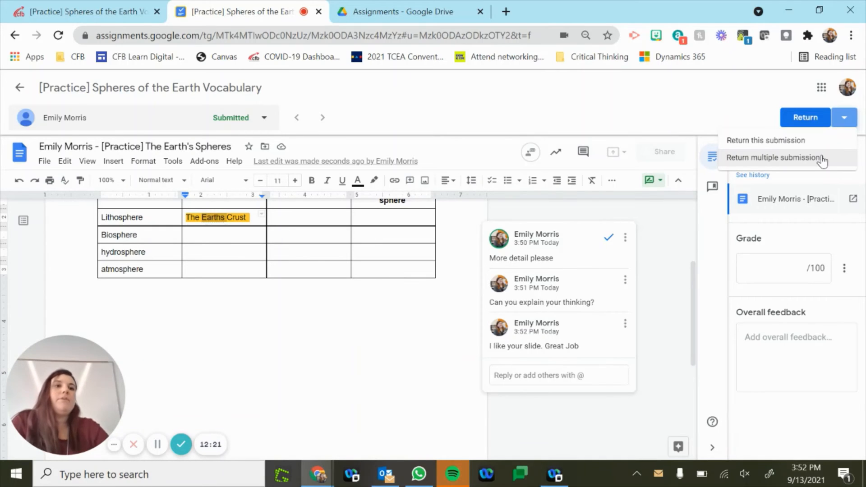
left_click(815, 141)
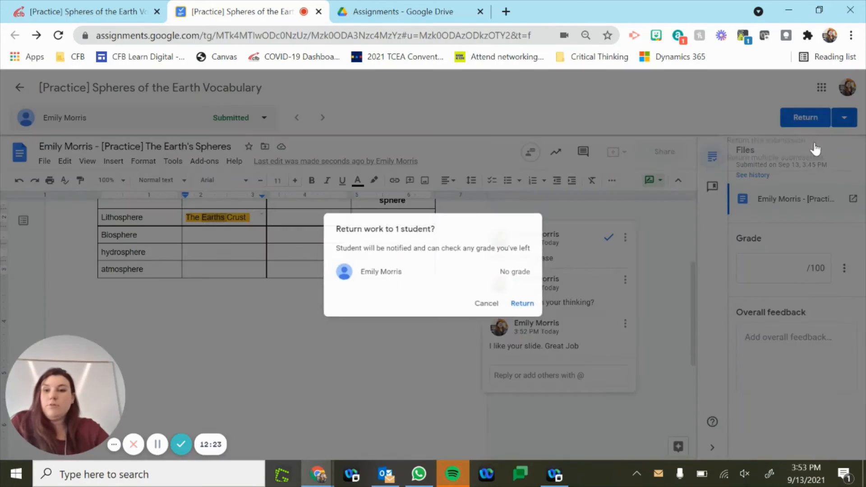
left_click(534, 310)
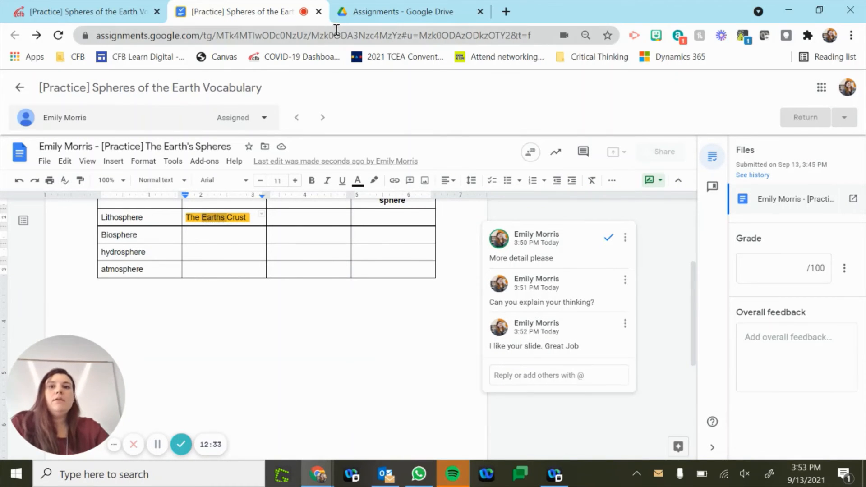
left_click(318, 12)
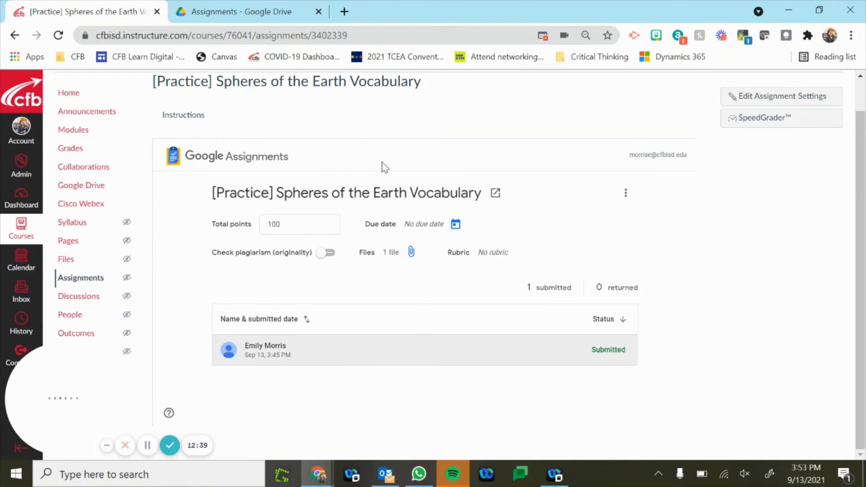
left_click(58, 36)
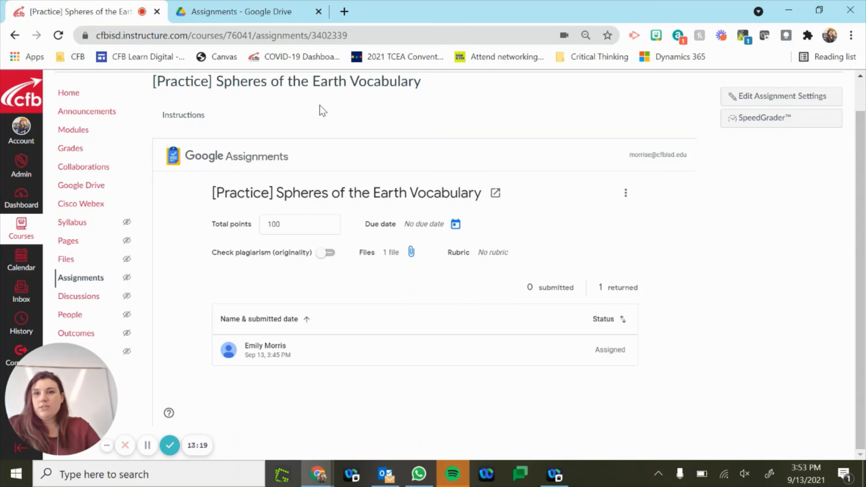
In the Google Drive Assignments folder, open the template course's "[Practice] Spheres of the Earth Vocabulary" folder modified at 3:43 PM.
left_click(232, 16)
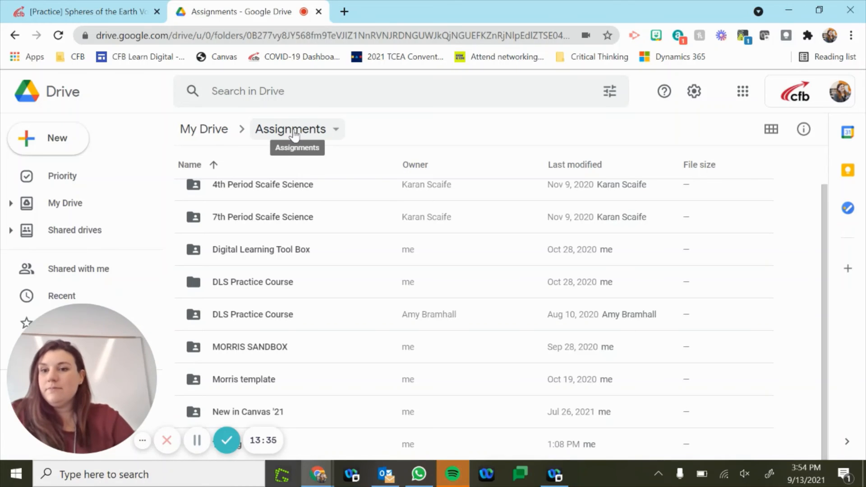
left_click(294, 132)
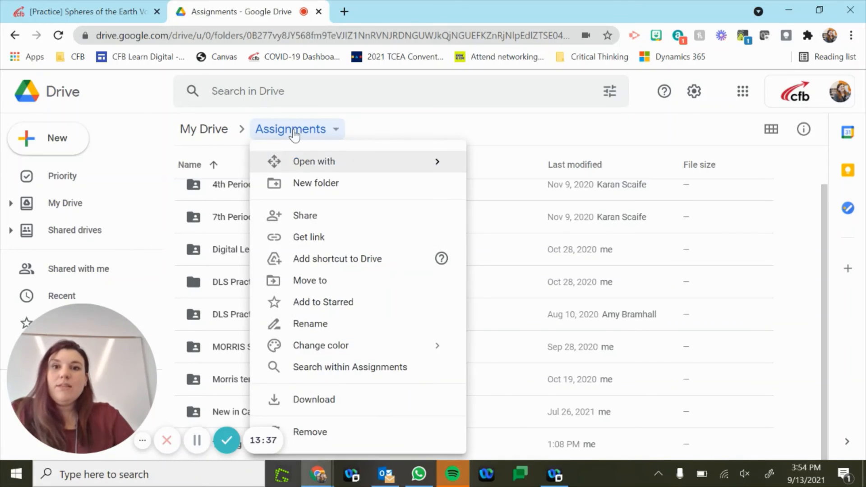
left_click(398, 123)
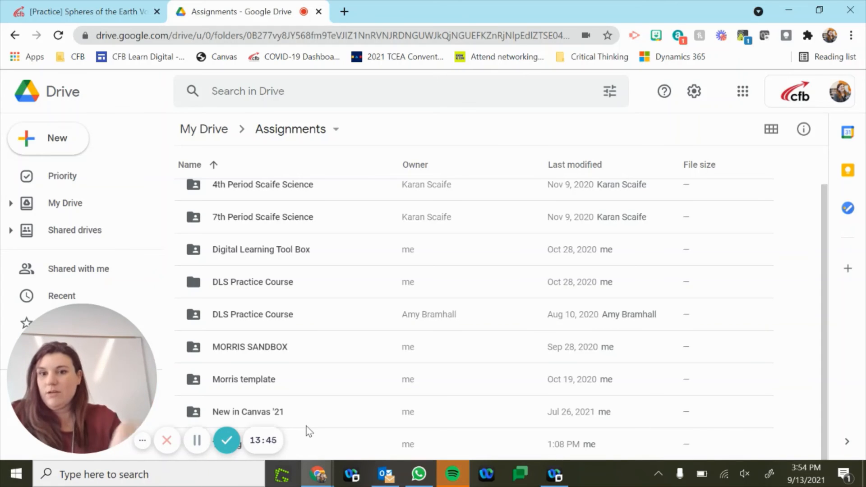
scroll(331, 244, "up", 1)
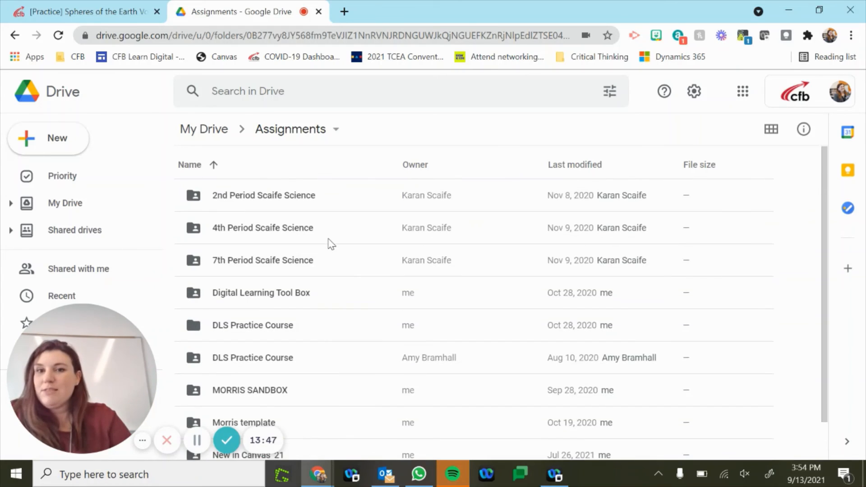
scroll(332, 243, "down", 1)
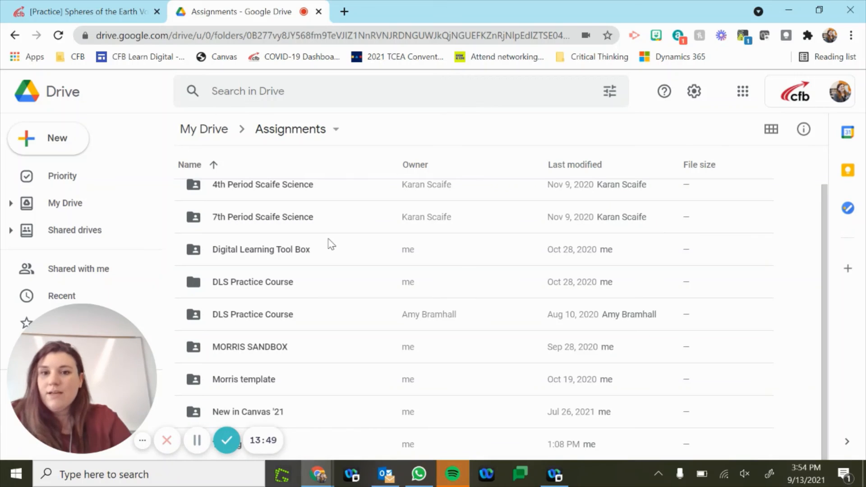
double_click(258, 381)
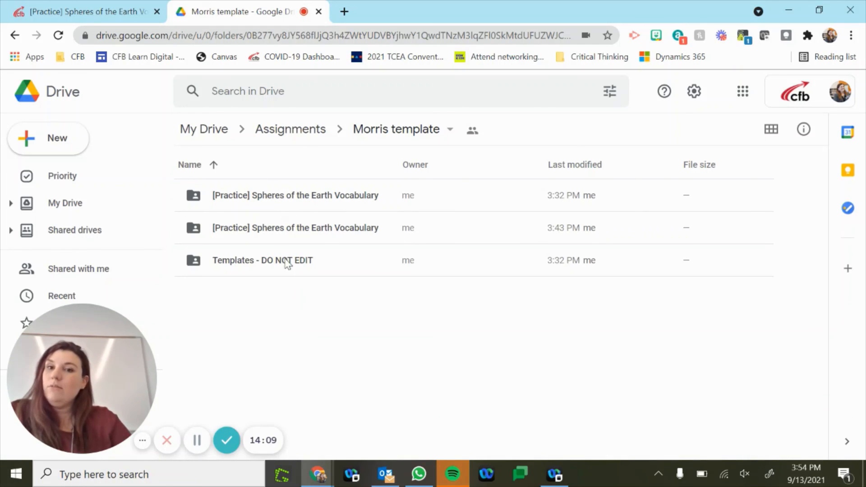
double_click(284, 231)
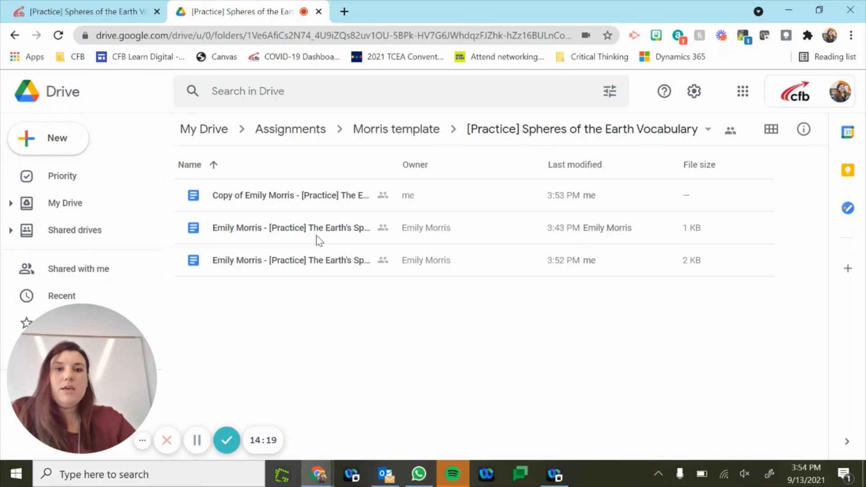
Open the student's "[Practice] The Earth's Spheres" document modified at 3:43 PM and examine its vocabulary table.
left_click(258, 232)
double_click(258, 232)
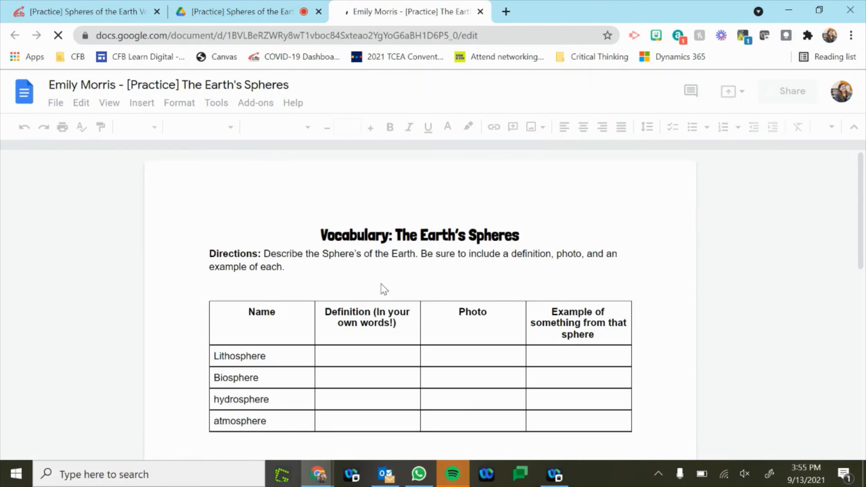
scroll(384, 289, "down", 2)
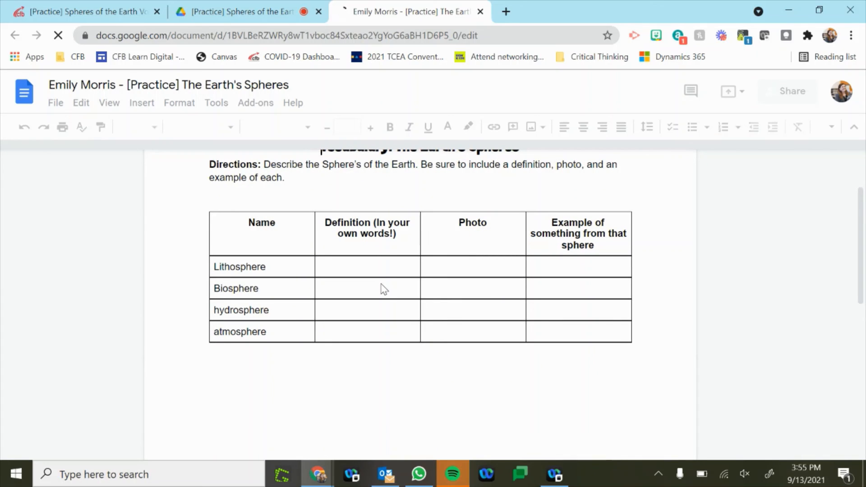
Open the teacher-owned copy of the student's document from the Drive folder, review its comments, and go back to the Canvas assignment page.
left_click(239, 17)
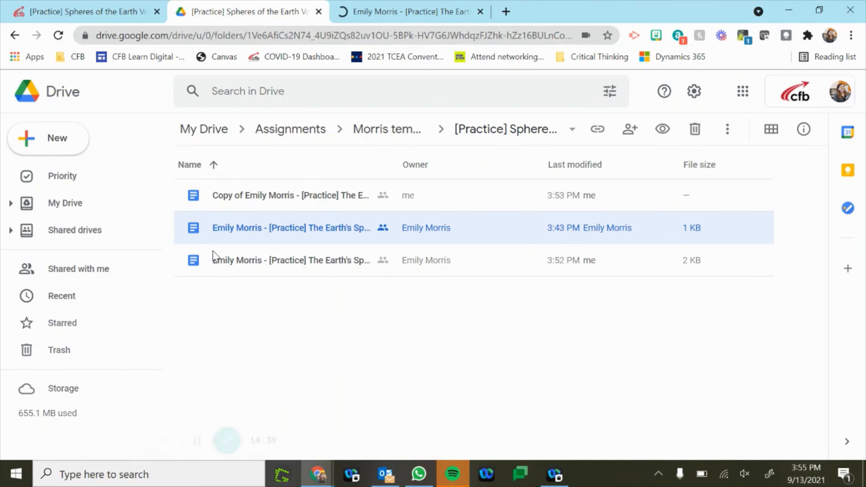
left_click(318, 207)
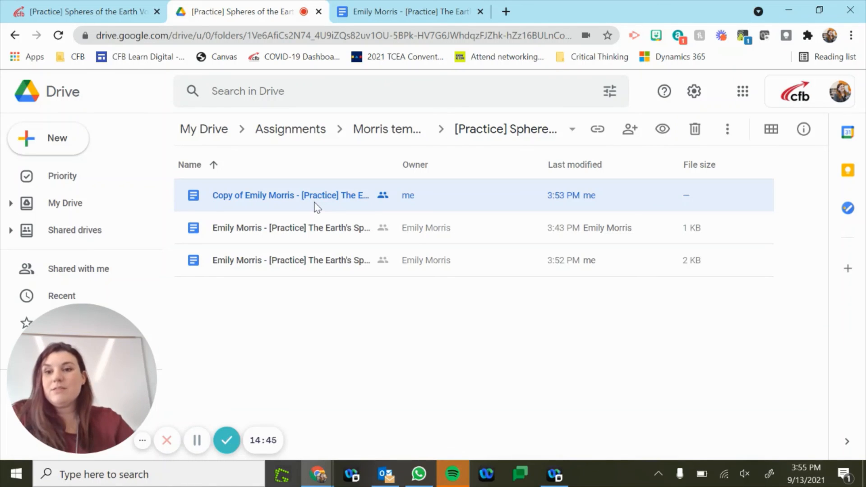
double_click(318, 207)
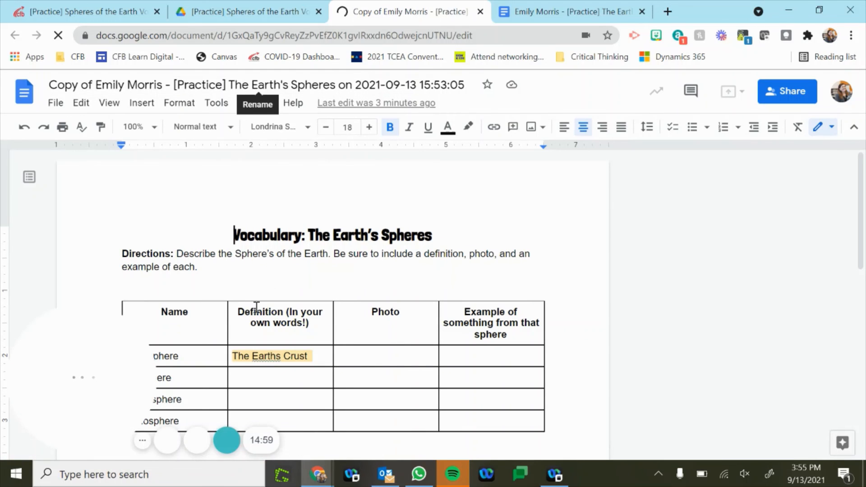
scroll(337, 308, "down", 4)
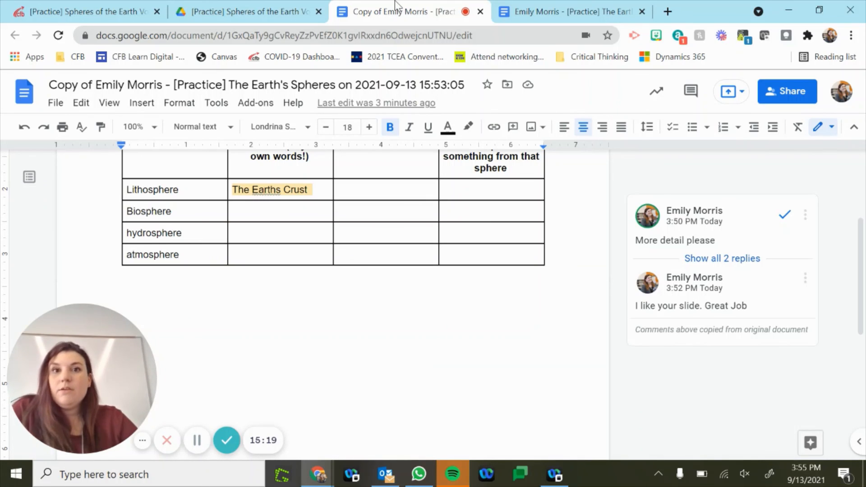
left_click(231, 12)
left_click(111, 13)
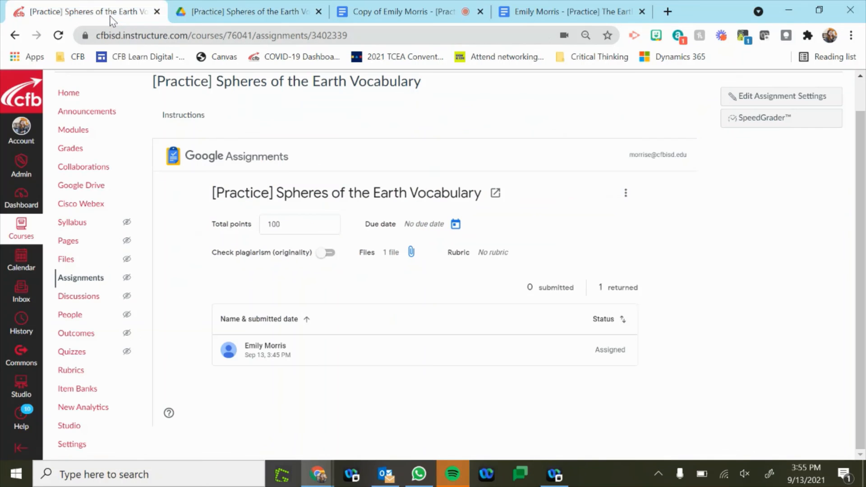